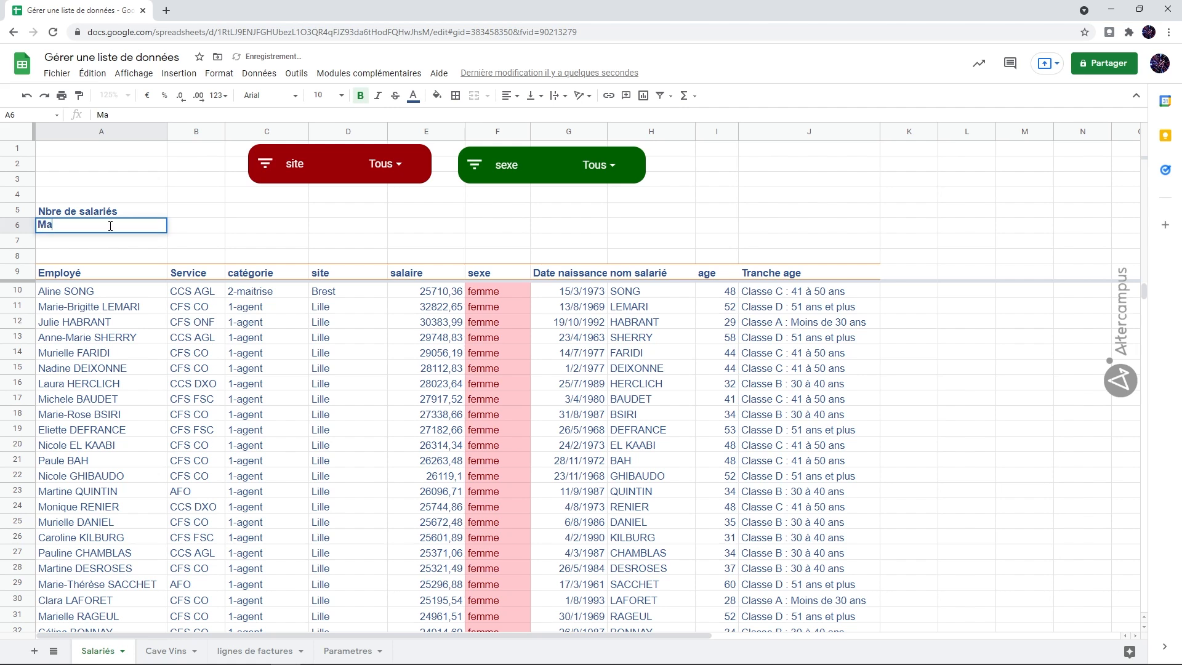
Step: Enter the labels Masse salariale in A6, Salaire moyen in A7 and Age moyen in H6
{"action": "type", "text": "riale"}
{"action": "key", "text": "Return"}
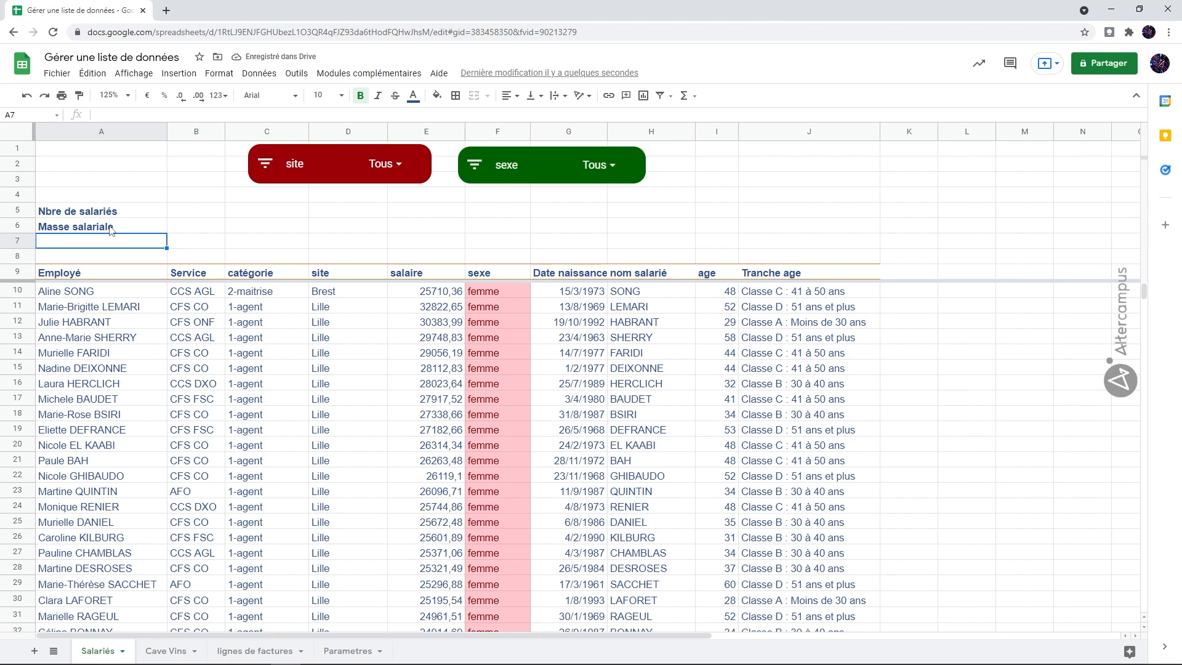
{"action": "type", "text": "Salaire "}
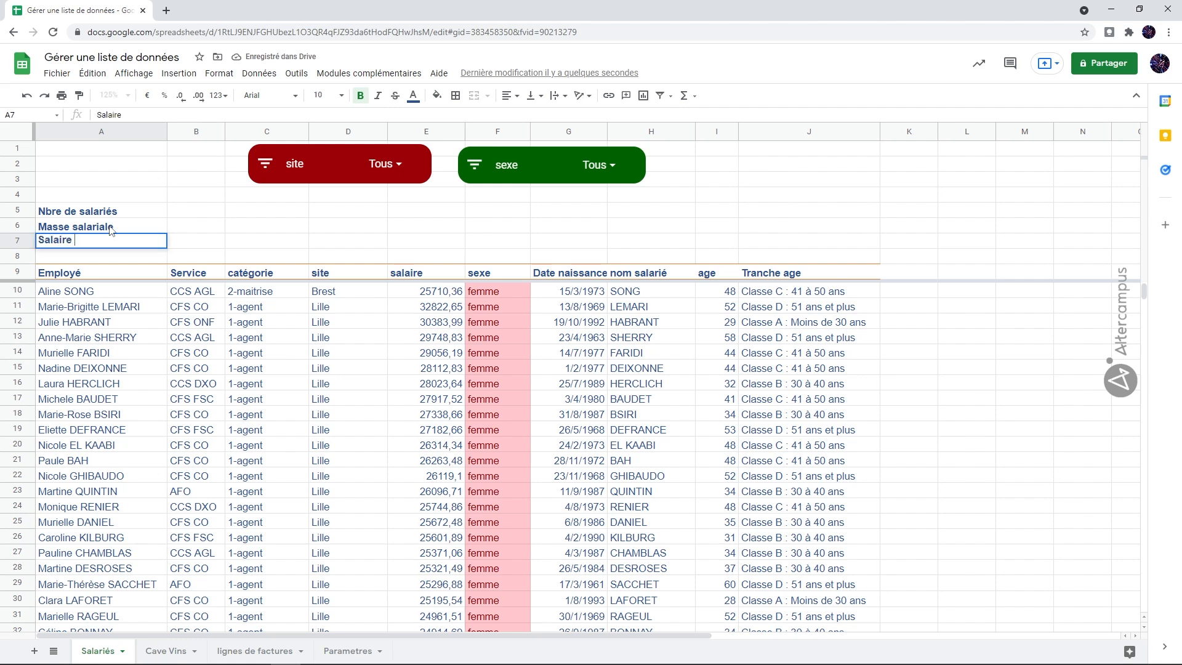
{"action": "type", "text": "moyen"}
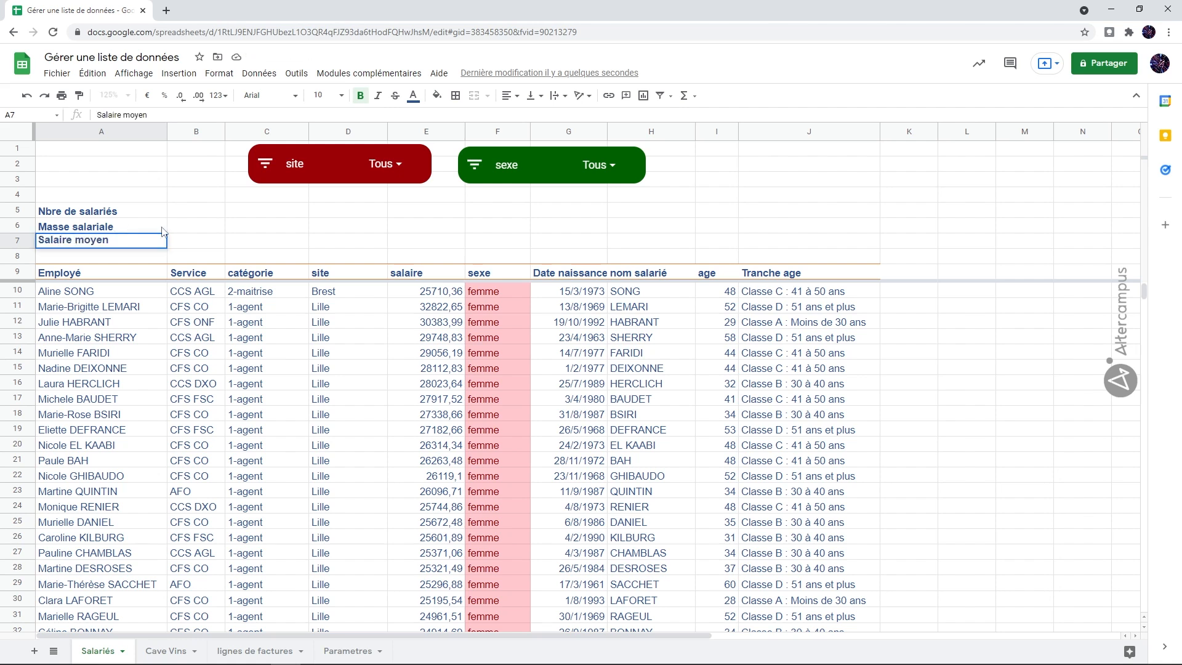
{"action": "left_click", "coordinate": [643, 232]}
{"action": "type", "text": "Age moyen"}
{"action": "key", "text": "Return"}
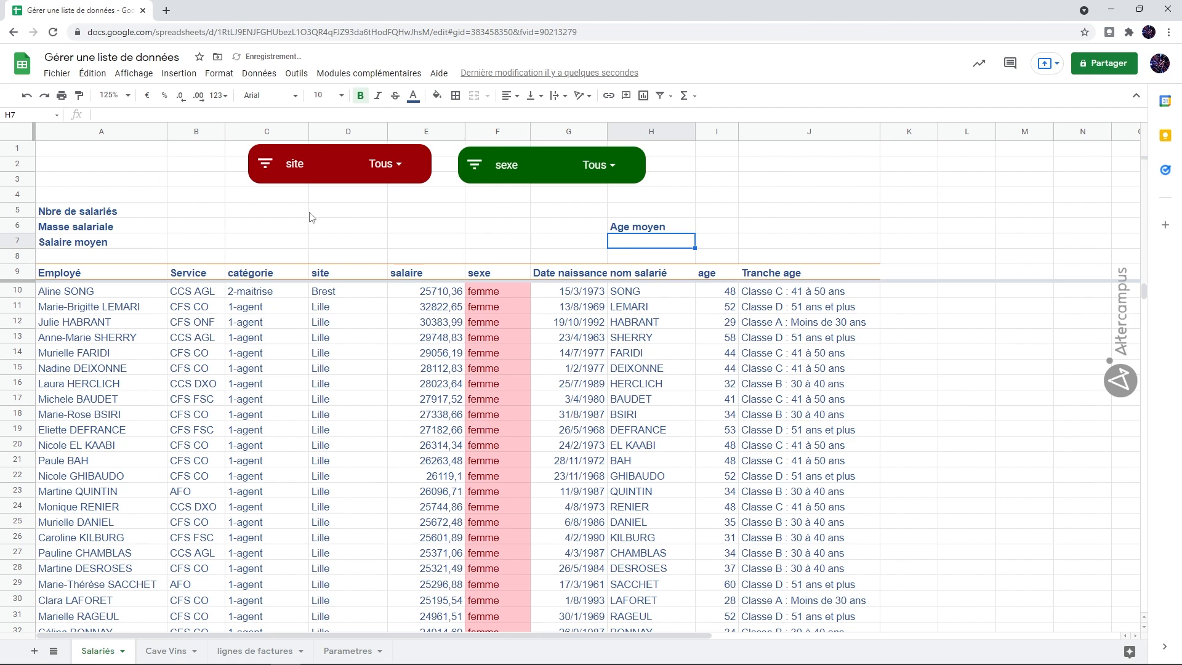
{"action": "left_click", "coordinate": [207, 212]}
{"action": "left_click", "coordinate": [206, 226]}
{"action": "left_click", "coordinate": [209, 241]}
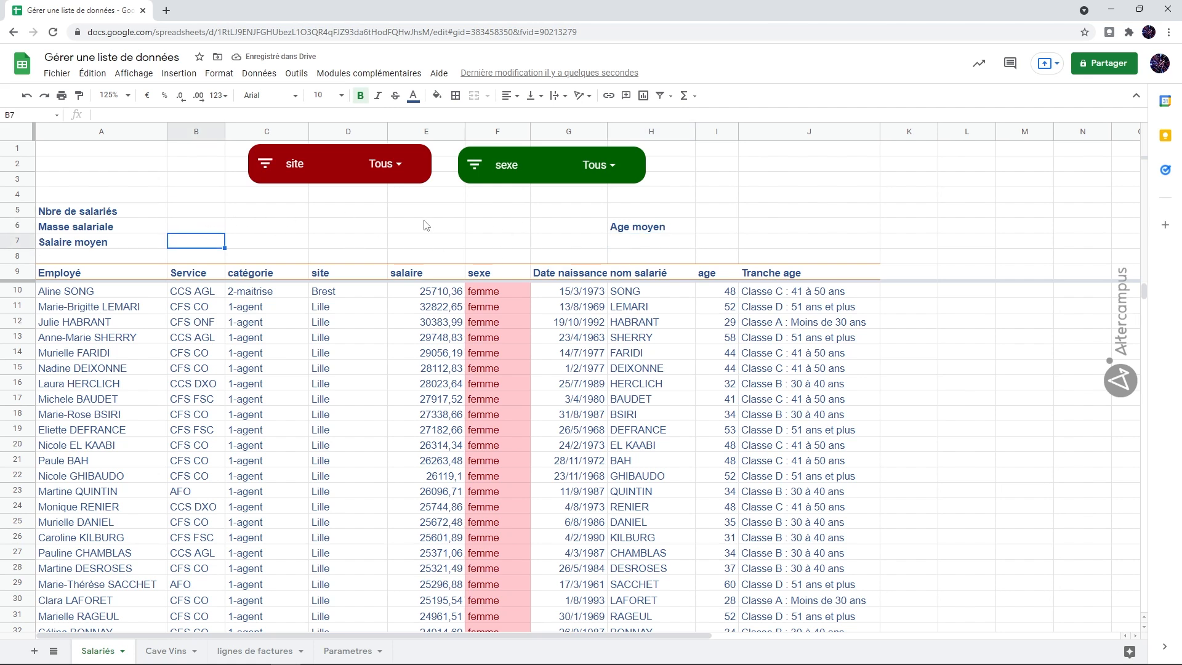
Step: Start a SOUS.TOTAL formula in B5 for Nbre de salariés and consult the function's help for its list of function codes
{"action": "left_click", "coordinate": [199, 213]}
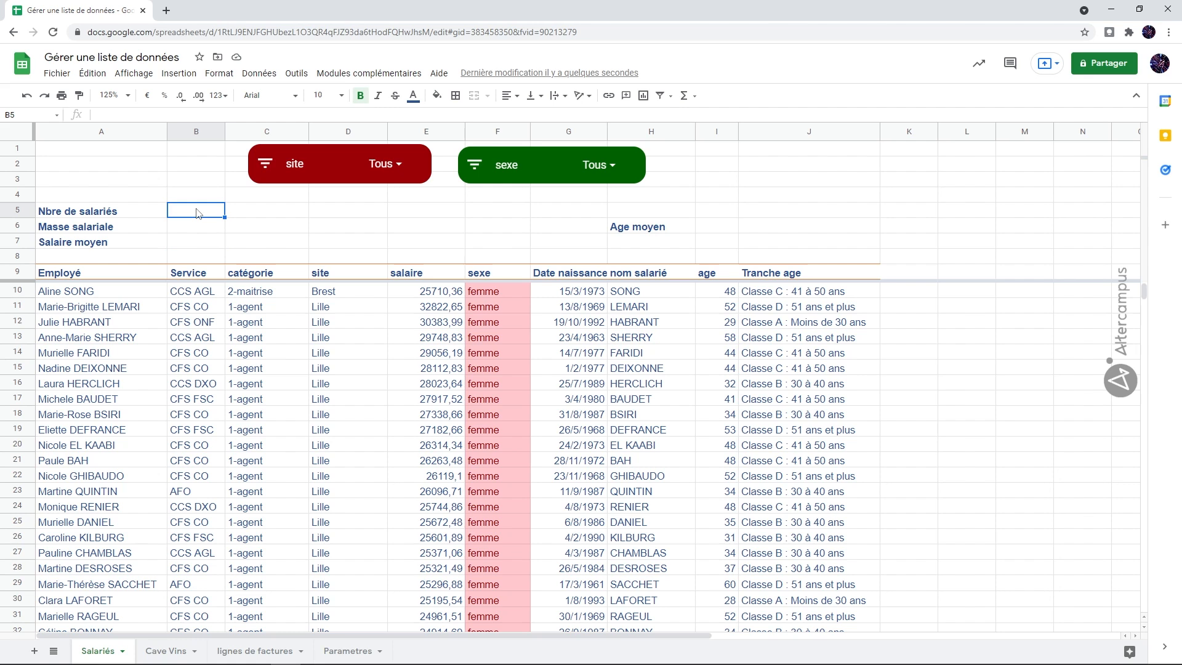
{"action": "type", "text": "=sous"}
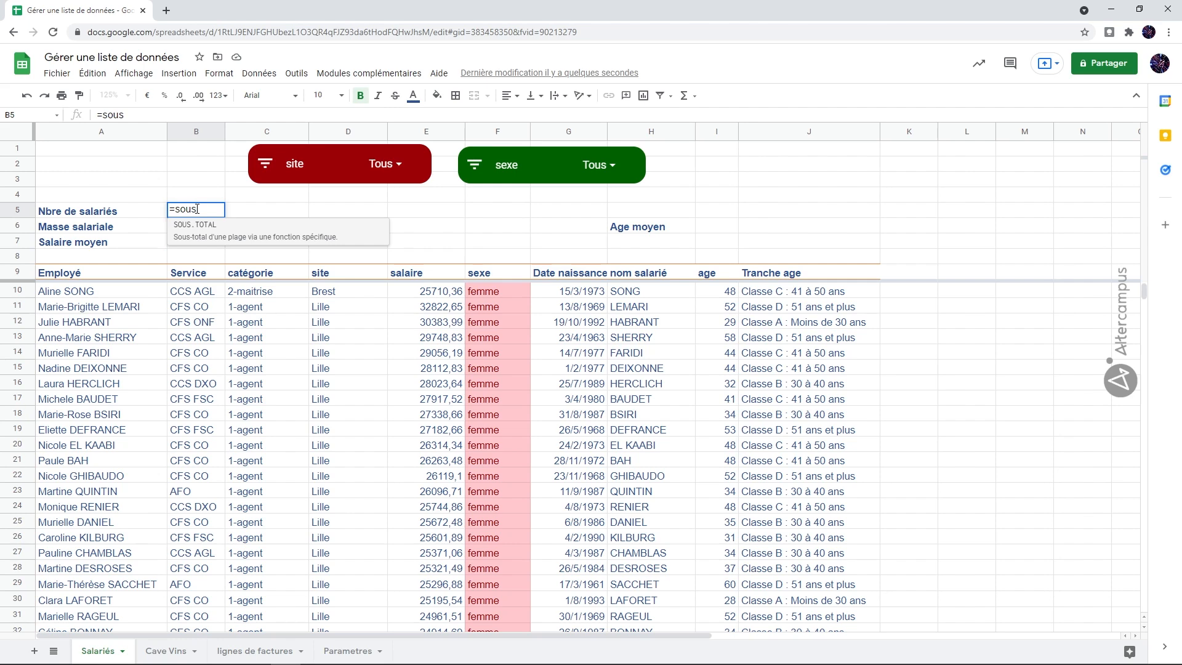
{"action": "left_click", "coordinate": [237, 225]}
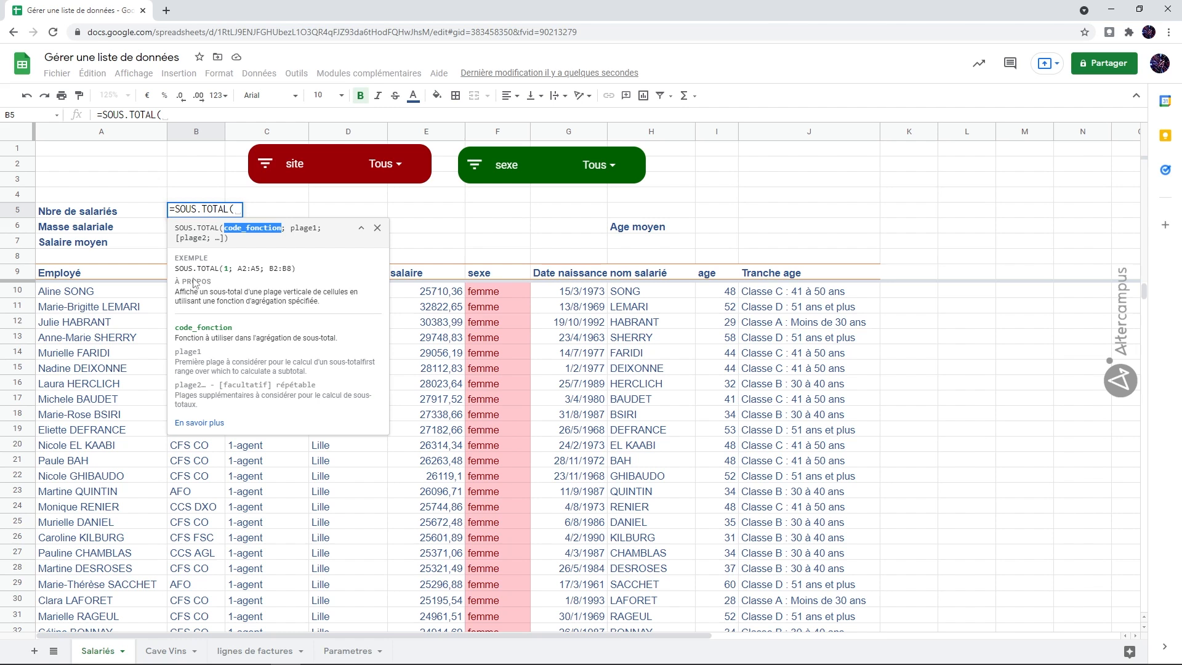
{"action": "left_click", "coordinate": [203, 424]}
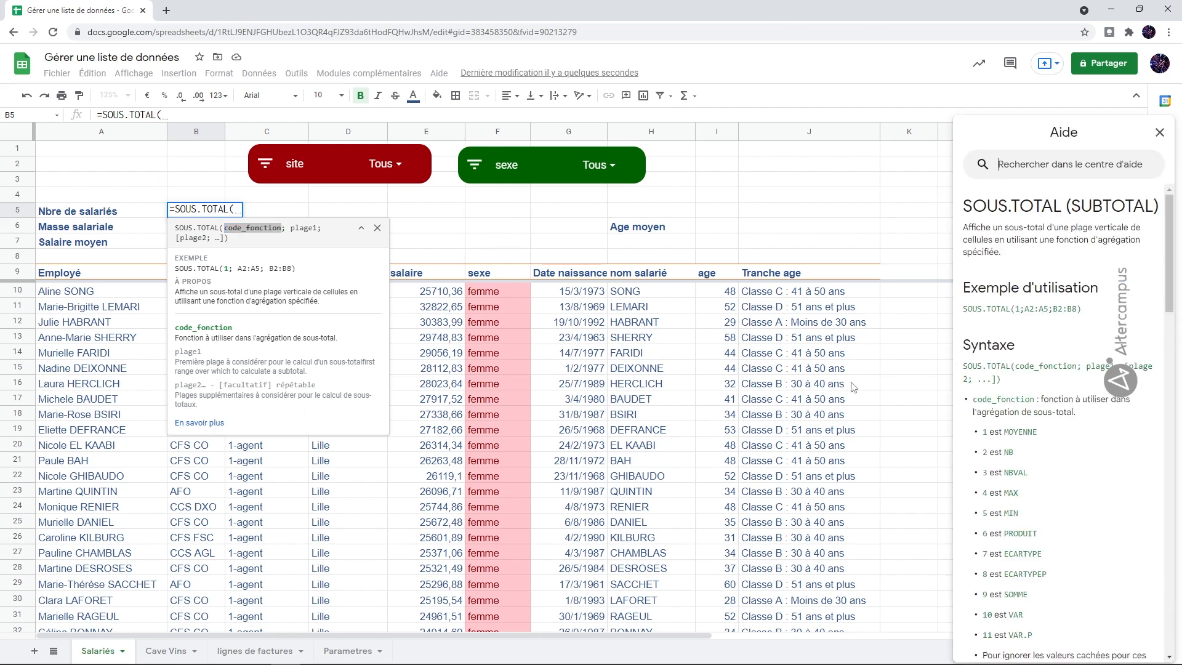
{"action": "scroll", "coordinate": [1038, 429], "scroll_direction": "down", "scroll_amount": 2}
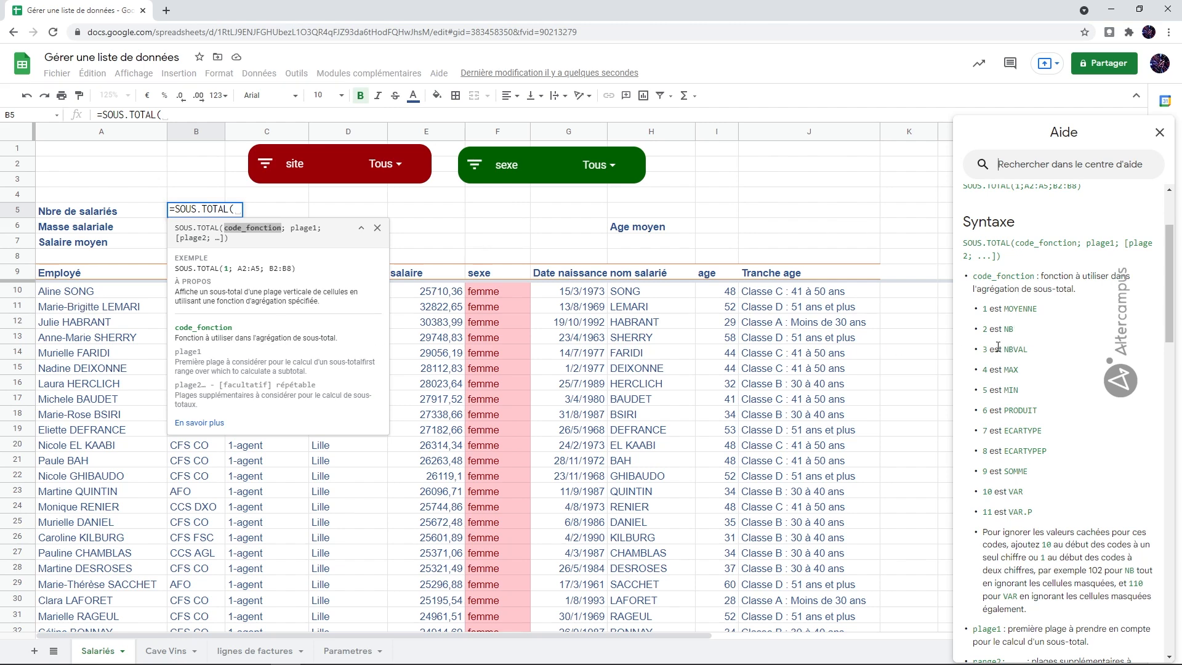
{"action": "left_click", "coordinate": [1159, 133]}
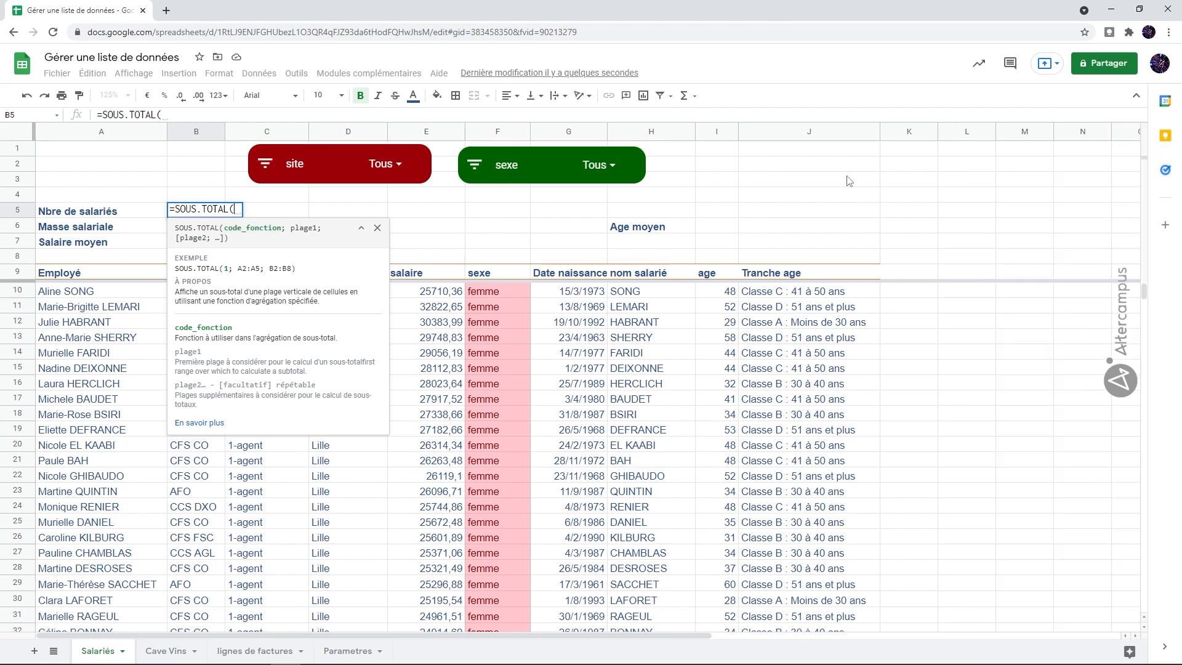
Step: Complete the B5 formula as =SOUS.TOTAL(3;A10:A294) to count the employees in the Employé column
{"action": "type", "text": "3"}
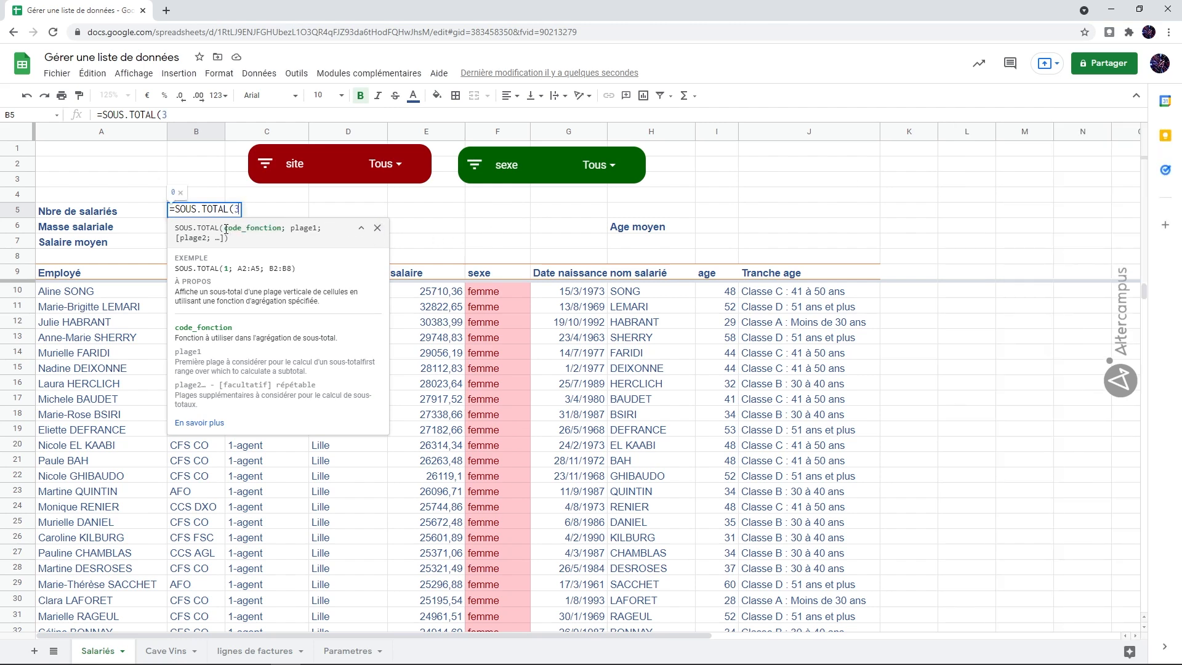
{"action": "type", "text": ";"}
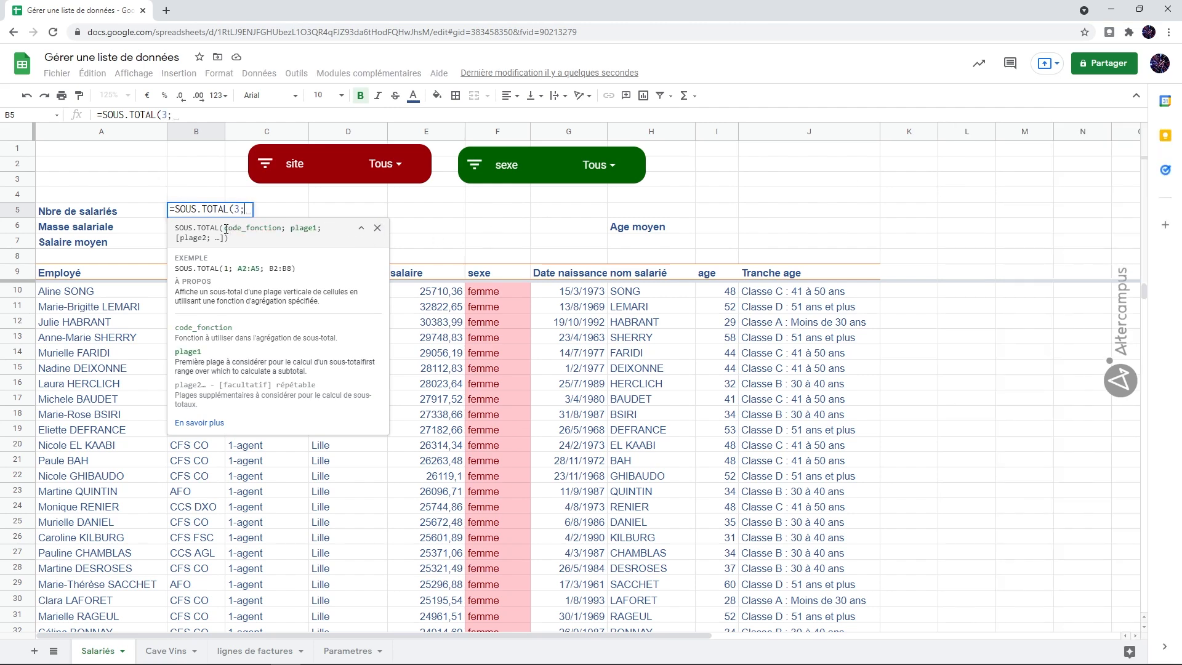
{"action": "left_click", "coordinate": [361, 228]}
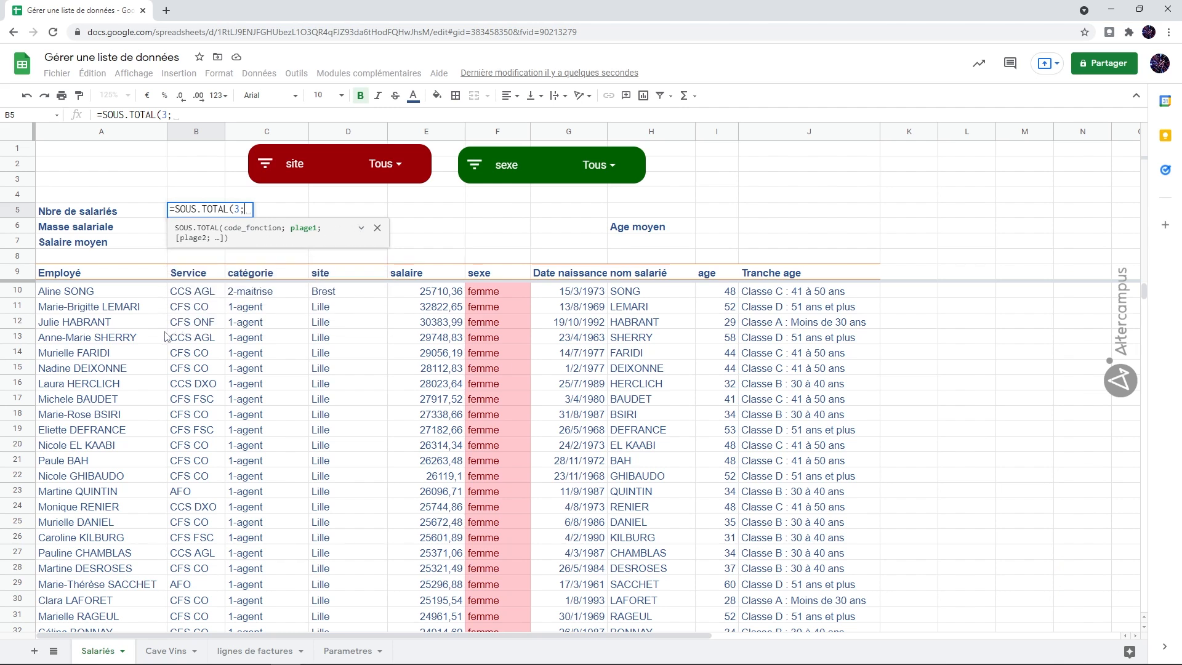
{"action": "left_click", "coordinate": [75, 296]}
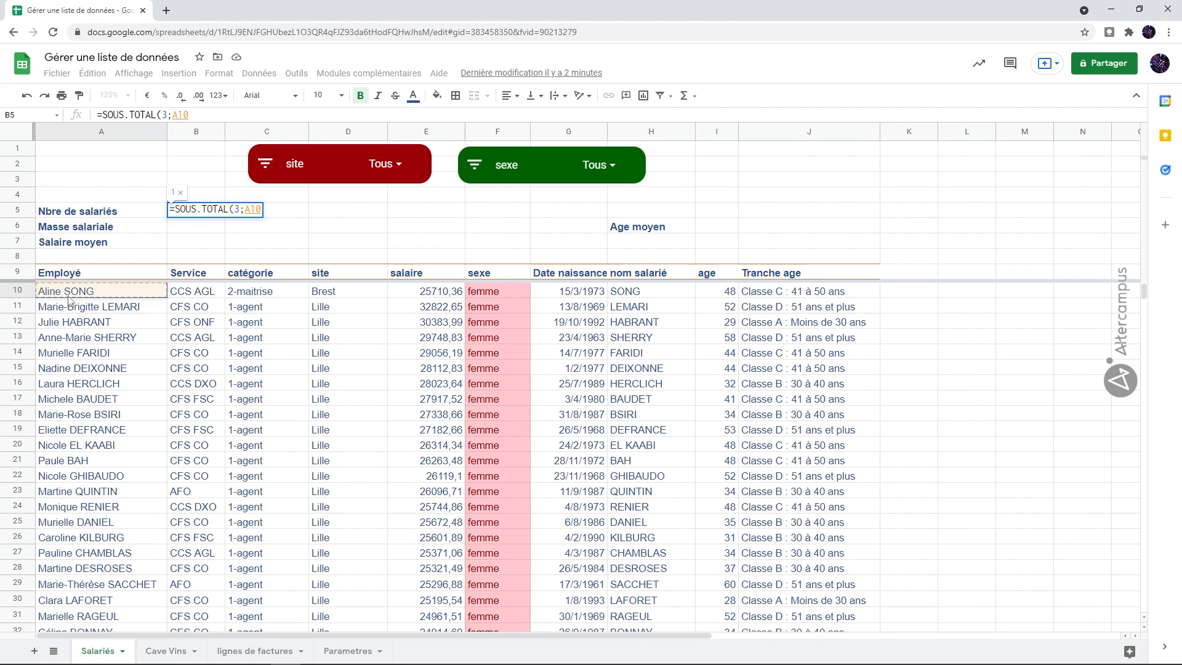
{"action": "key", "text": "ctrl+shift+Down"}
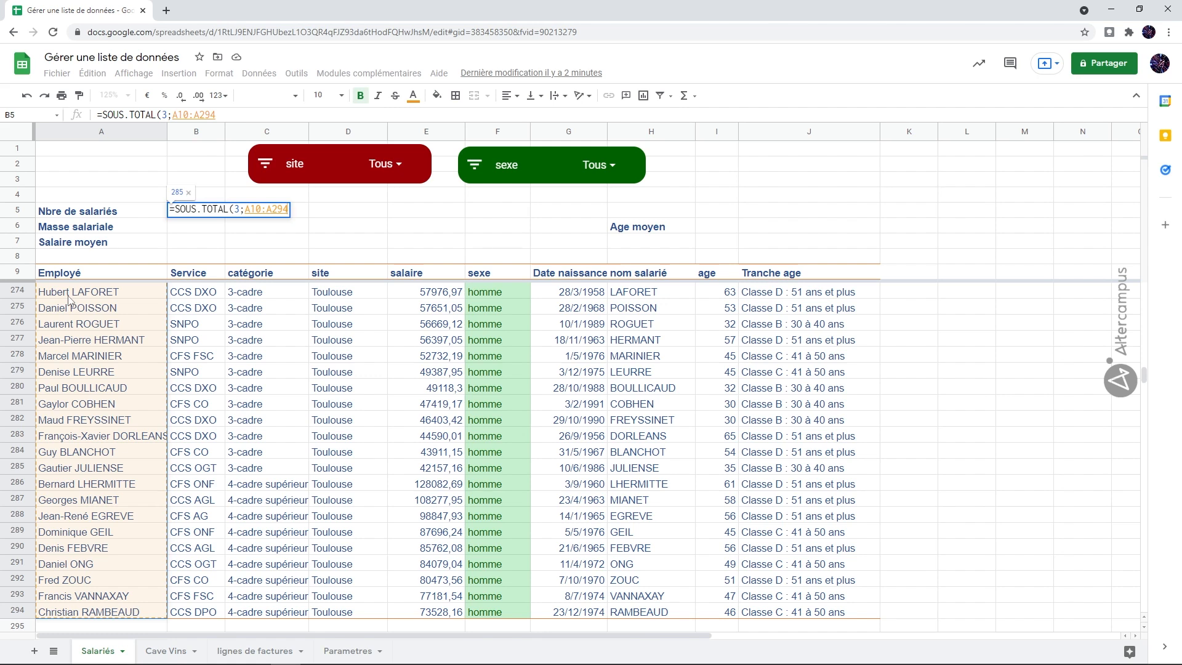
{"action": "type", "text": ")"}
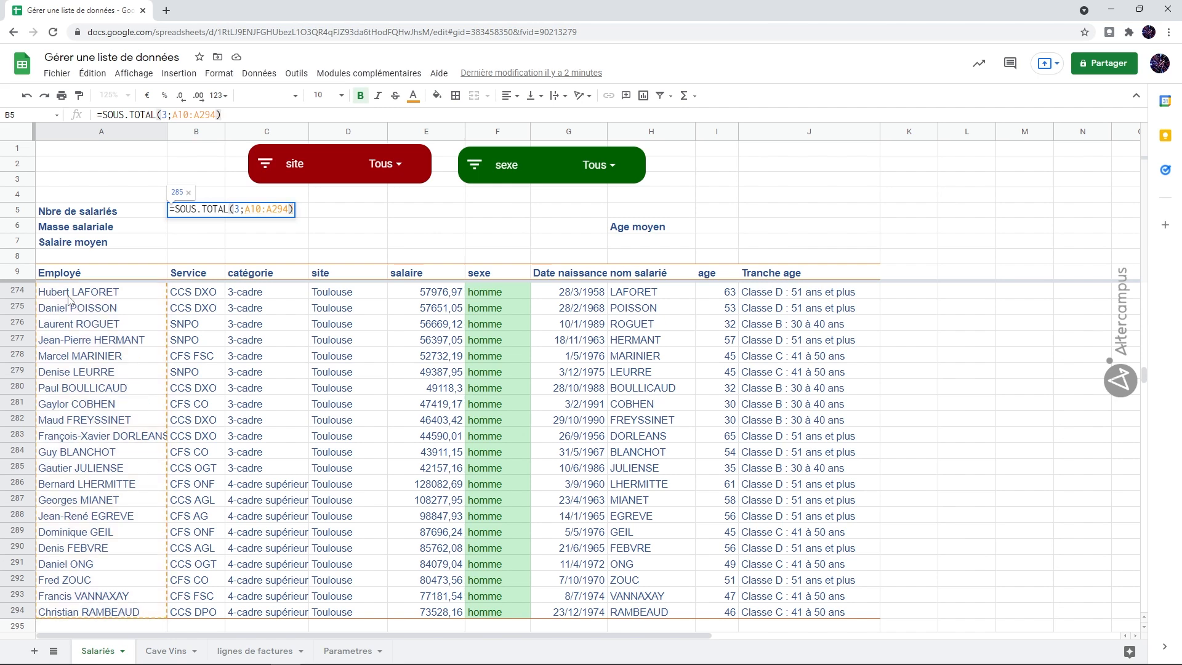
{"action": "key", "text": "Return"}
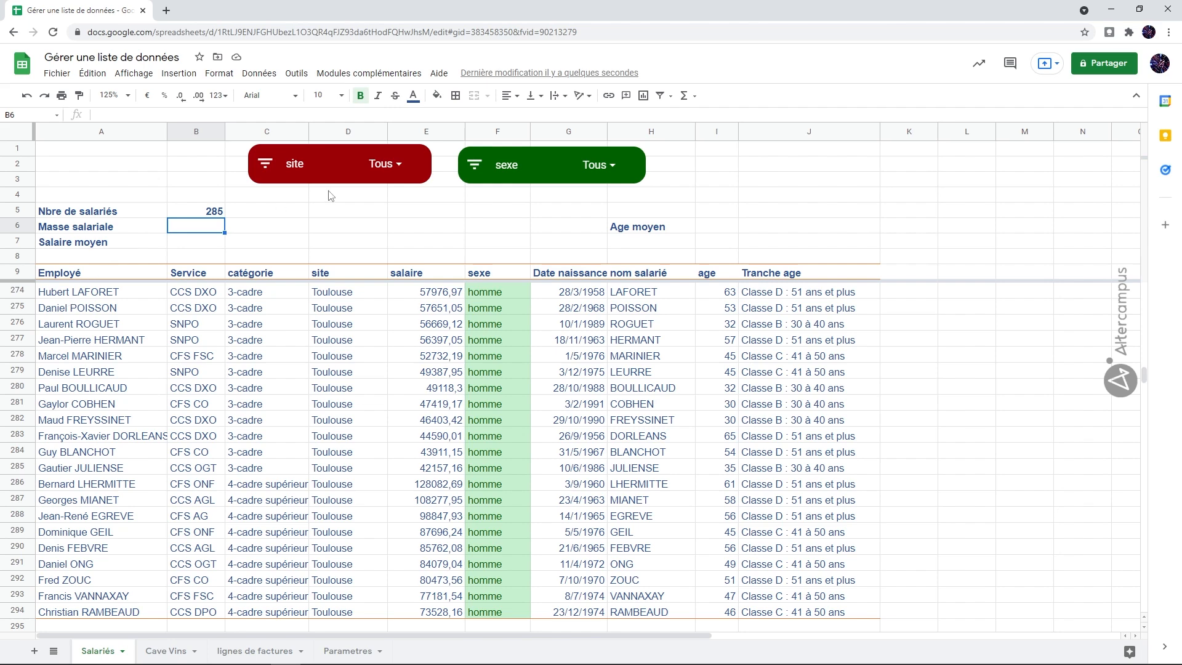
Step: Filter the list with the site slicer to show only Toulouse, excluding Brest, Lille and Lyon
{"action": "left_click", "coordinate": [388, 165]}
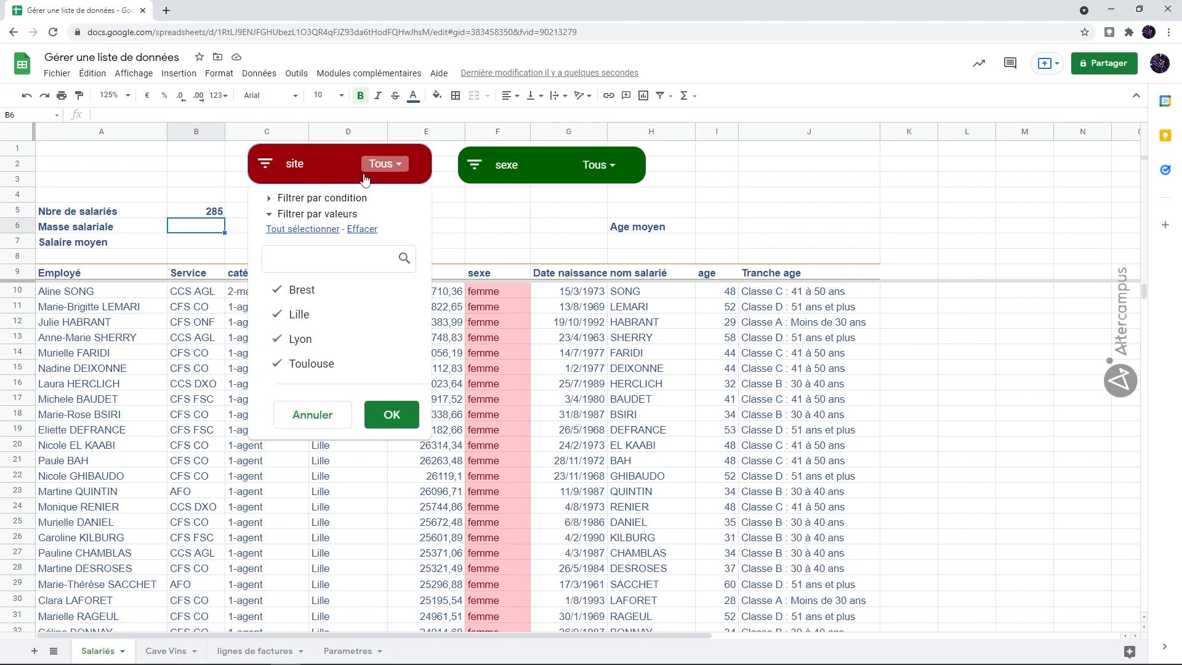
{"action": "left_click", "coordinate": [293, 337]}
{"action": "left_click", "coordinate": [297, 314]}
{"action": "left_click", "coordinate": [298, 289]}
{"action": "left_click", "coordinate": [391, 415]}
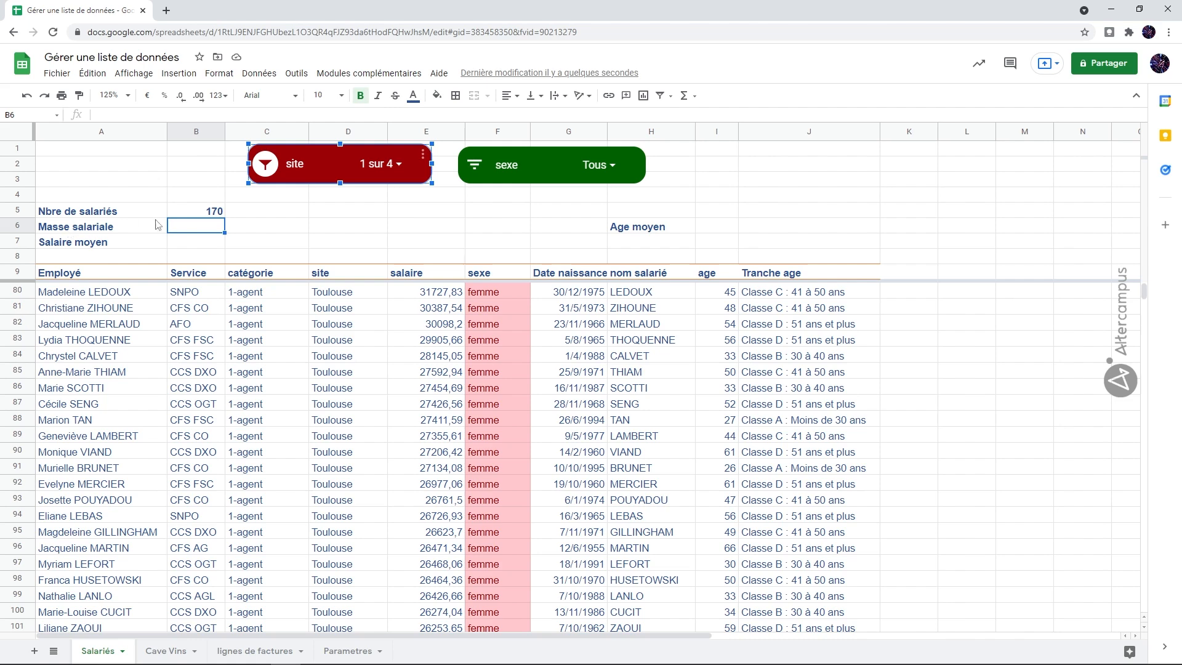
Step: Filter the list with the sexe slicer to show only homme
{"action": "left_click", "coordinate": [596, 165]}
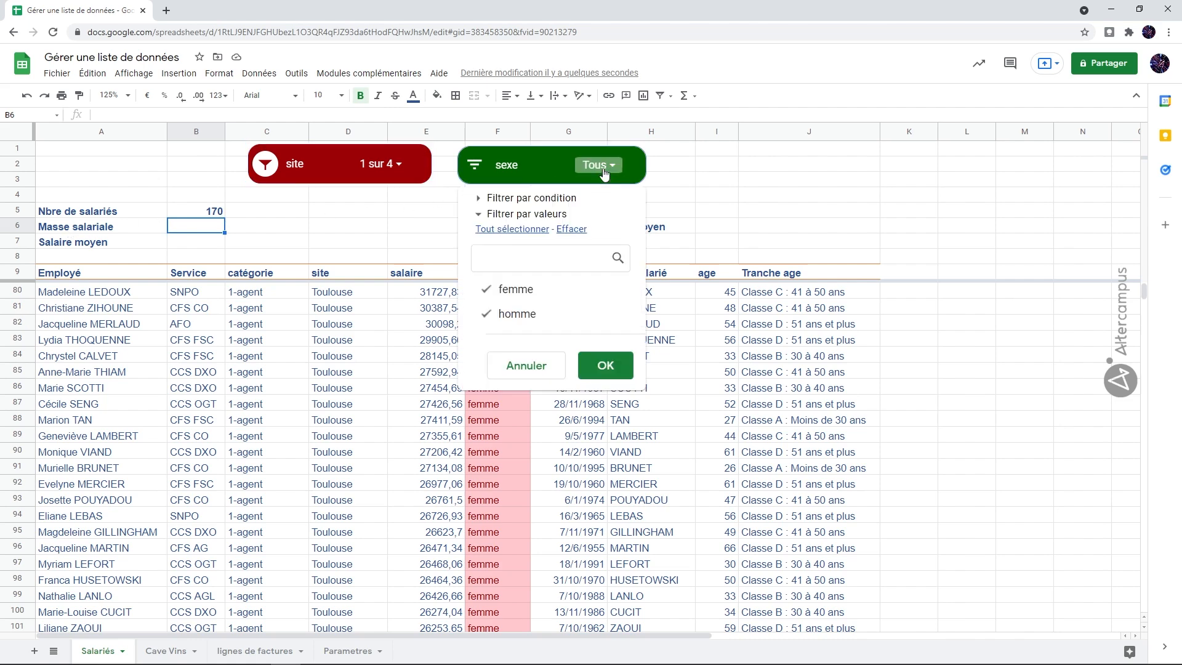
{"action": "left_click", "coordinate": [499, 290]}
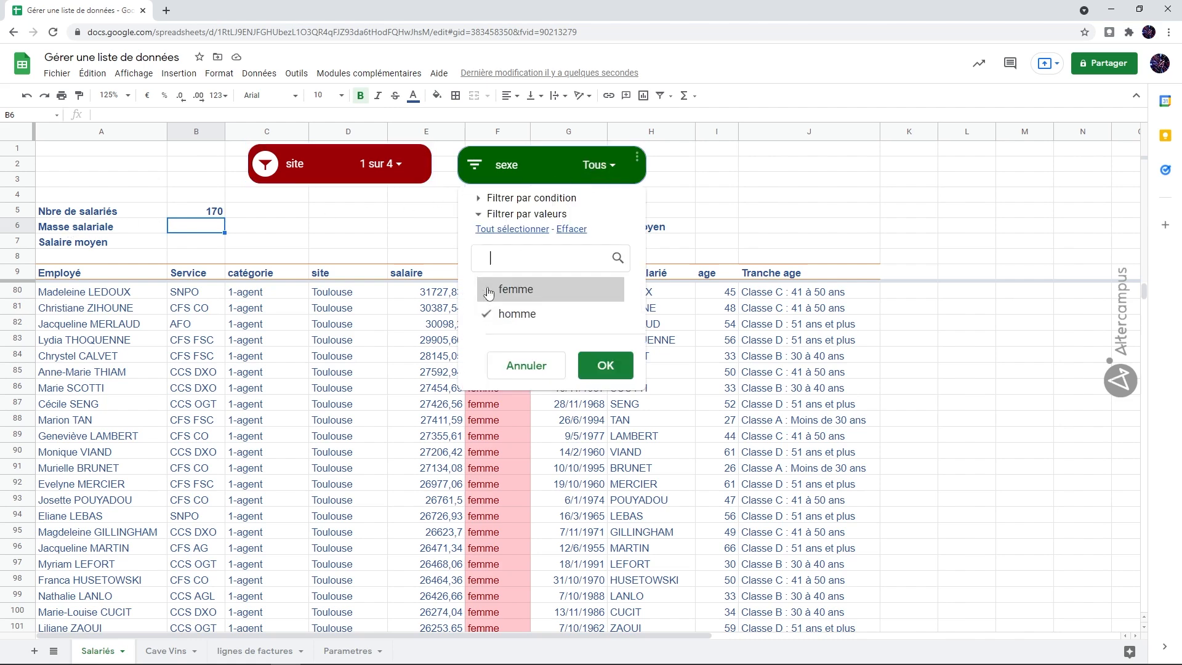
{"action": "left_click", "coordinate": [606, 367]}
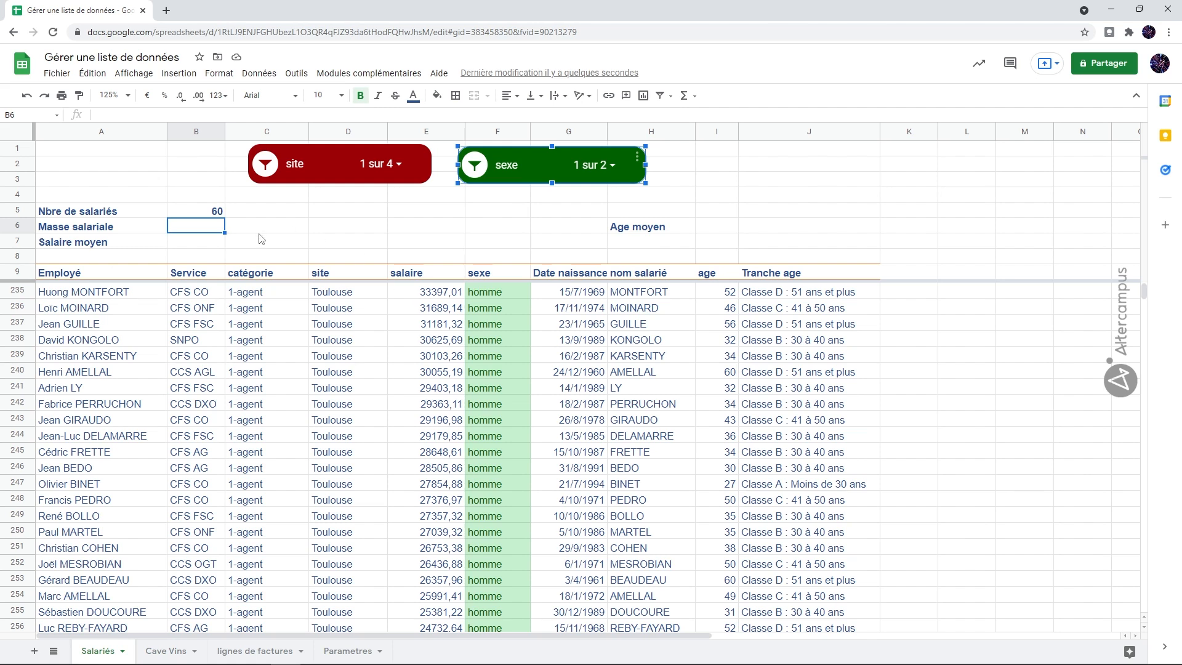
Step: Reset the site and sexe slicers so that all their values are selected
{"action": "left_click", "coordinate": [377, 165]}
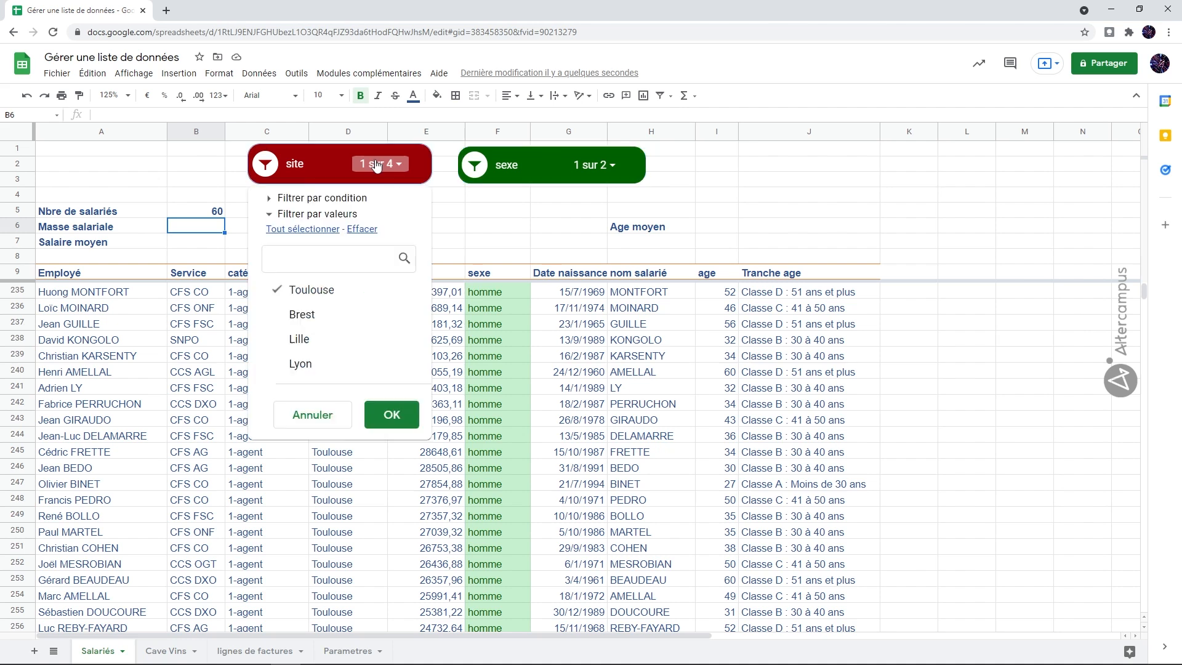
{"action": "left_click", "coordinate": [336, 230]}
{"action": "left_click", "coordinate": [392, 414]}
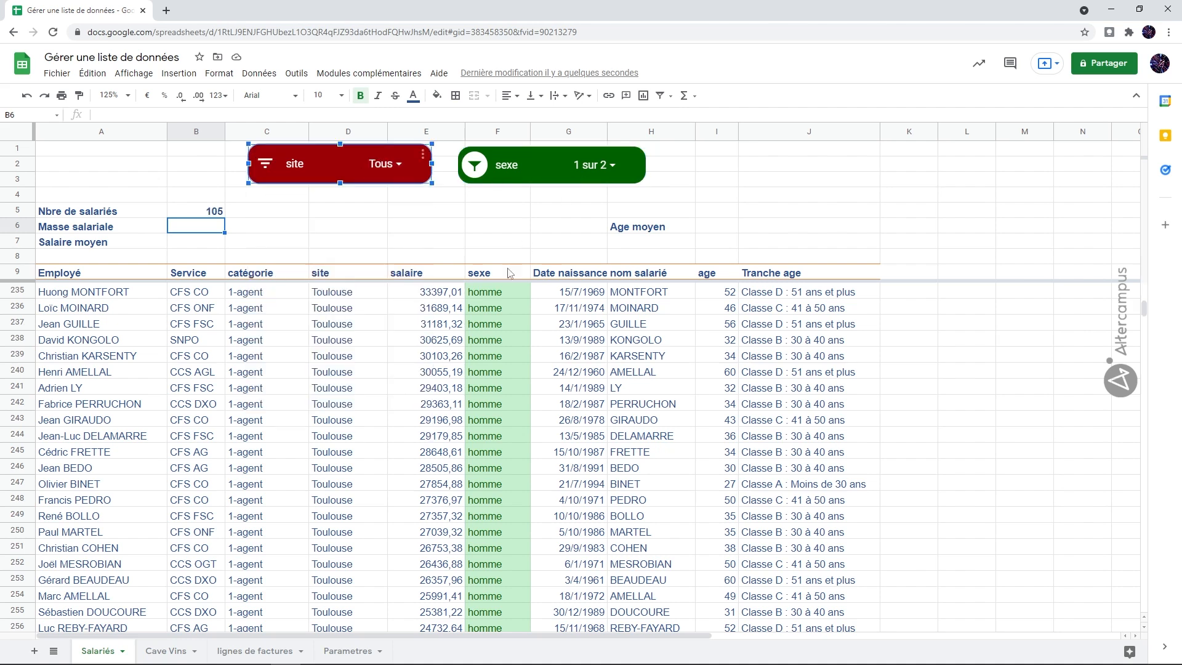
{"action": "left_click", "coordinate": [575, 168]}
{"action": "left_click", "coordinate": [513, 232]}
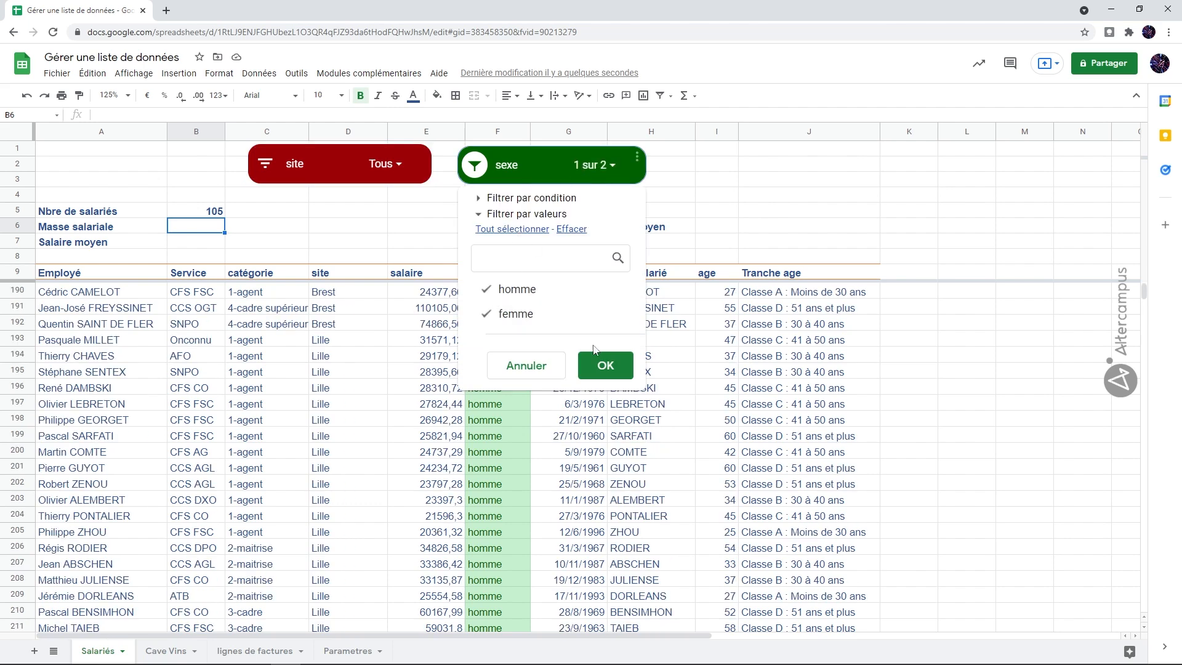
{"action": "left_click", "coordinate": [594, 367]}
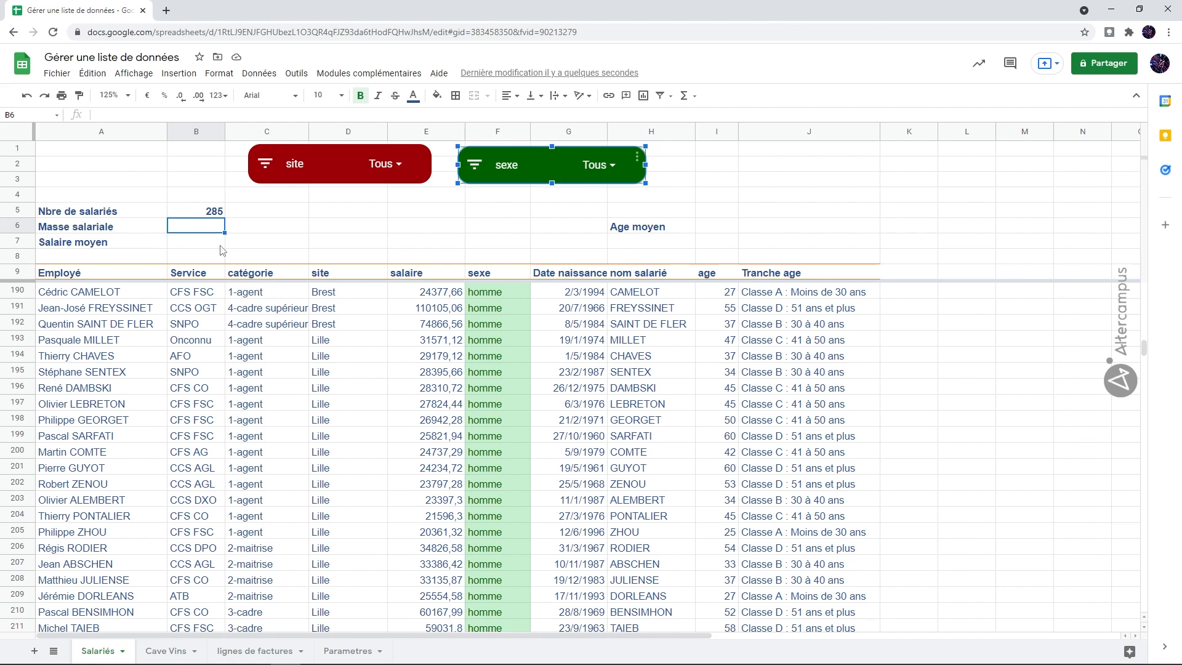
Step: Enter =SOUS.TOTAL(9;E10:E294) in B6 to sum the salaire column for the Masse salariale
{"action": "left_click", "coordinate": [209, 231]}
{"action": "type", "text": "=sous"}
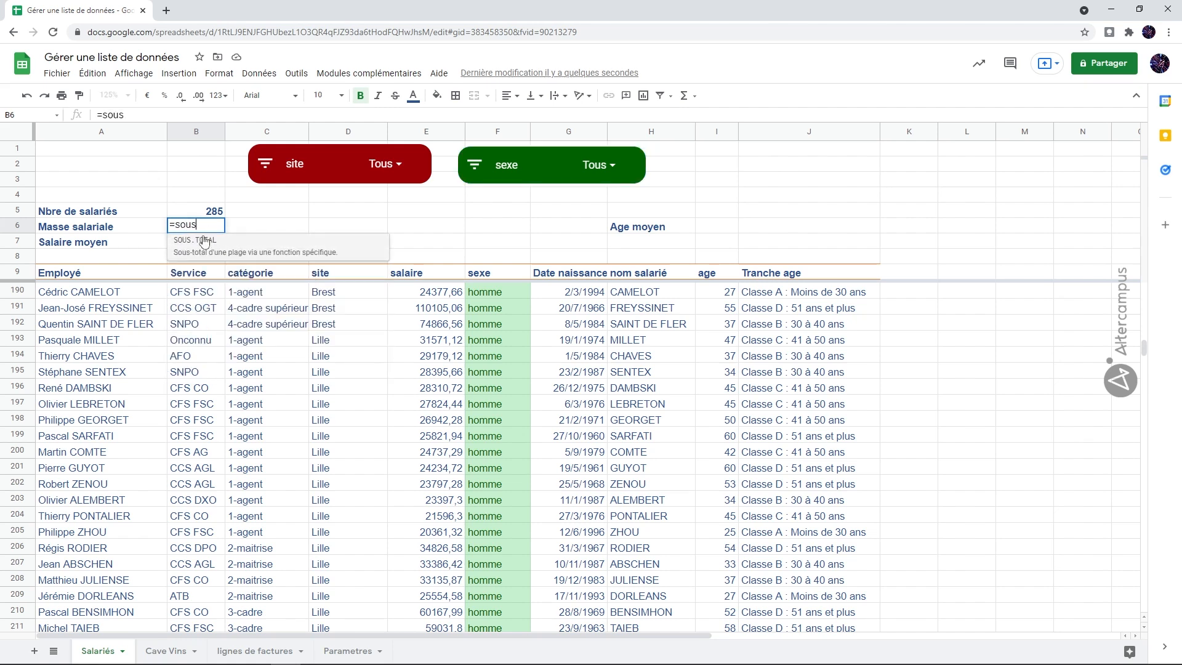
{"action": "left_click", "coordinate": [204, 240]}
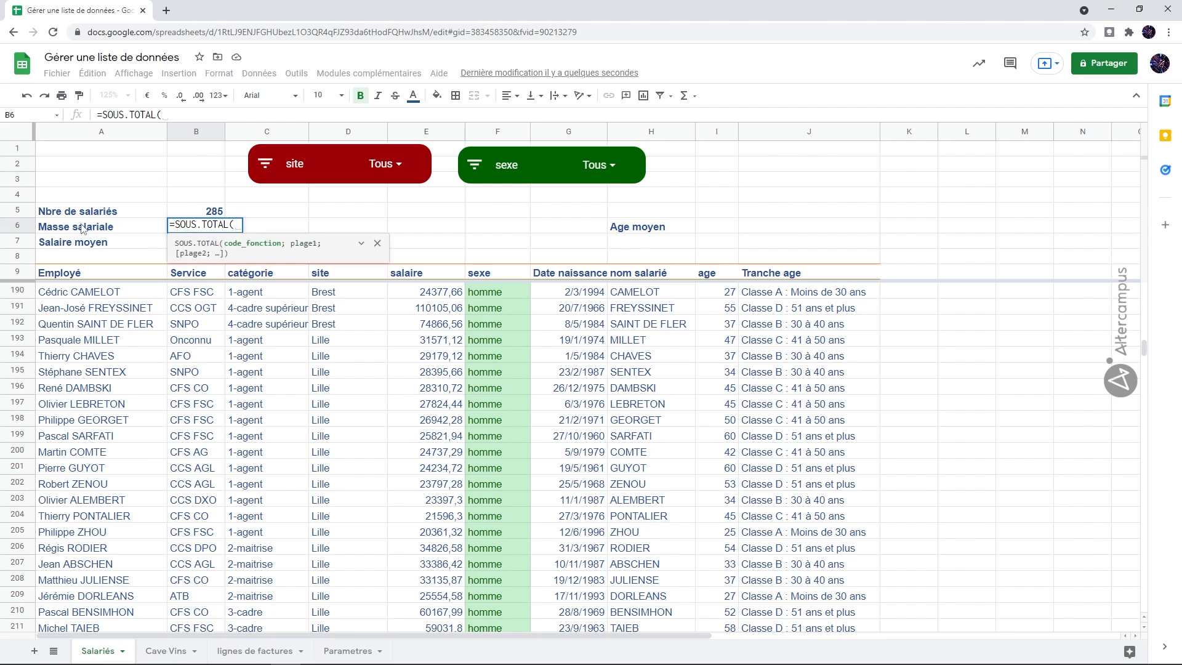
{"action": "type", "text": "9"}
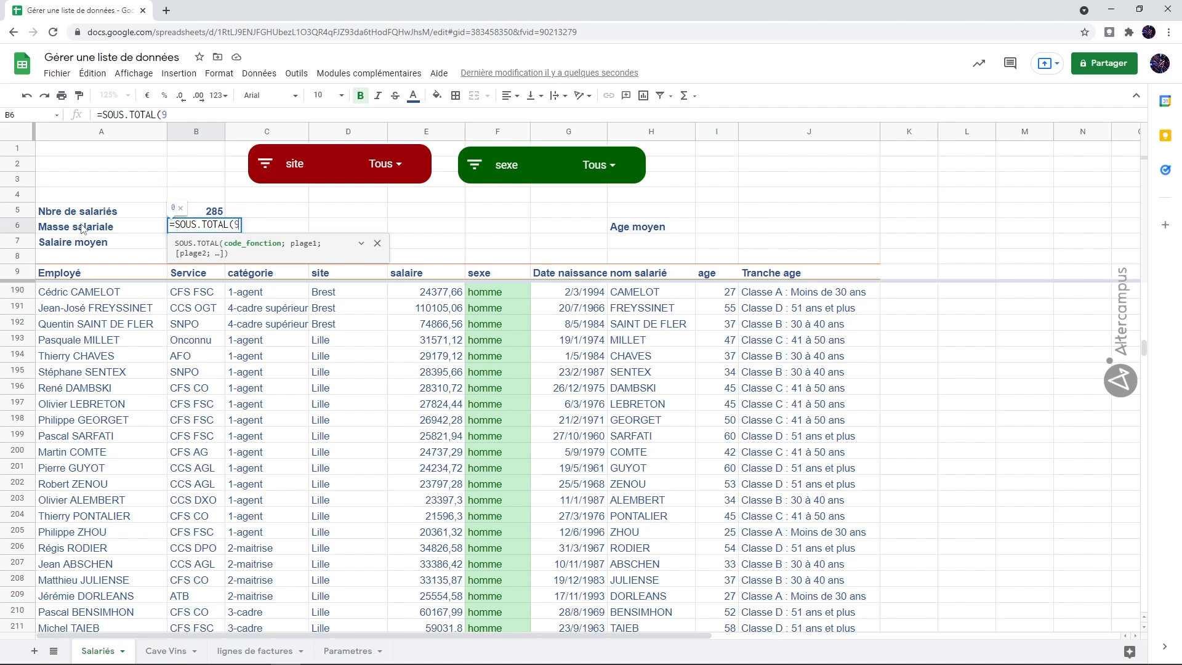
{"action": "type", "text": ";"}
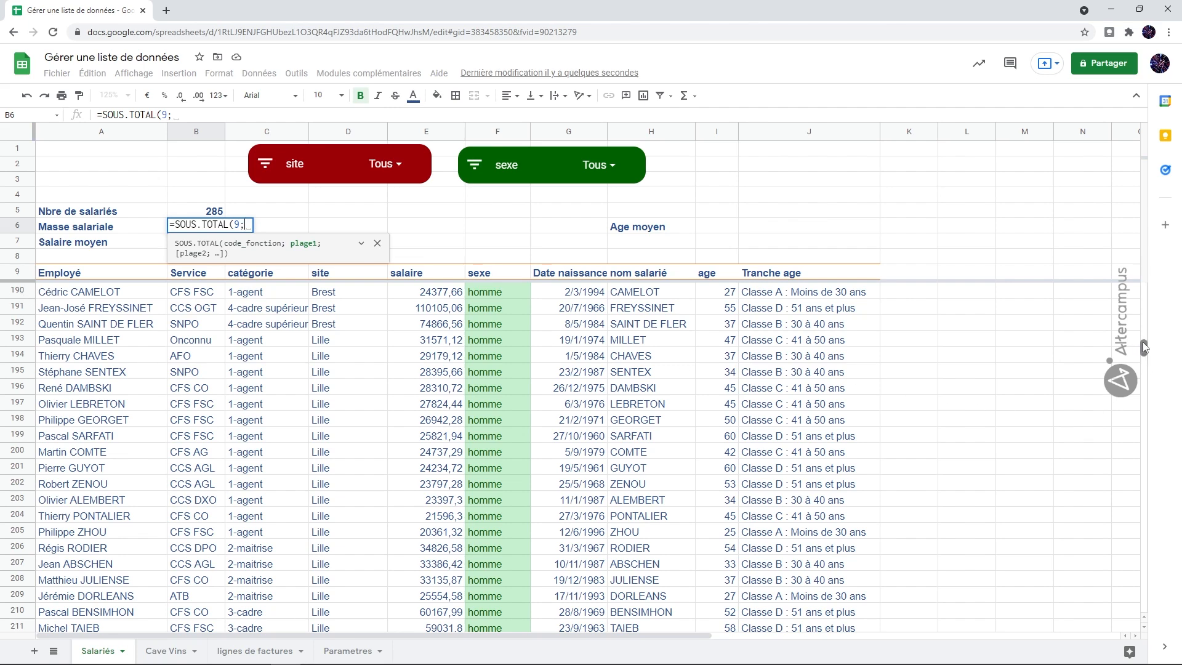
{"action": "left_click_drag", "start_coordinate": [1146, 362], "coordinate": [1145, 293]}
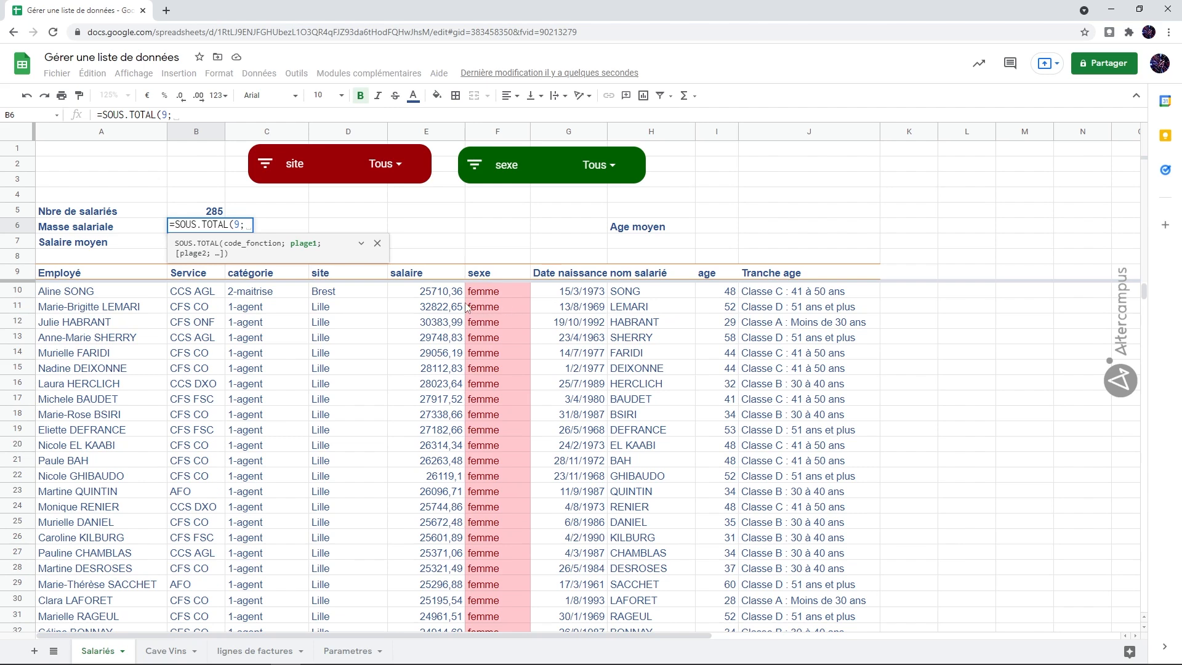
{"action": "left_click", "coordinate": [429, 294]}
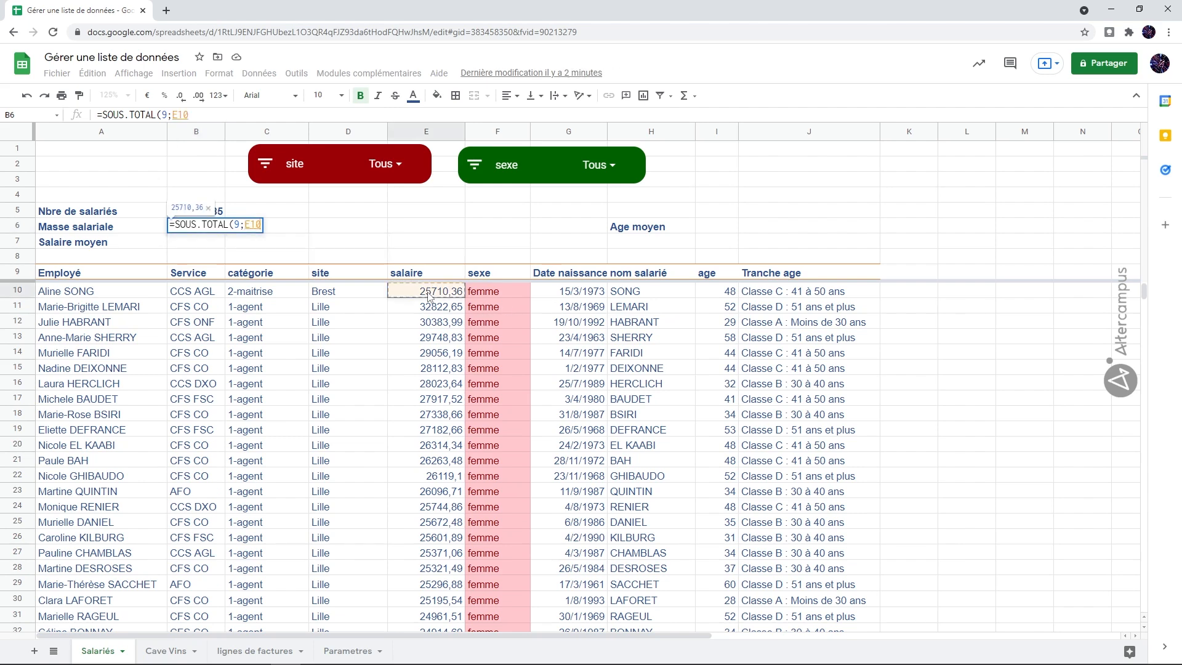
{"action": "key", "text": "ctrl+shift+Down"}
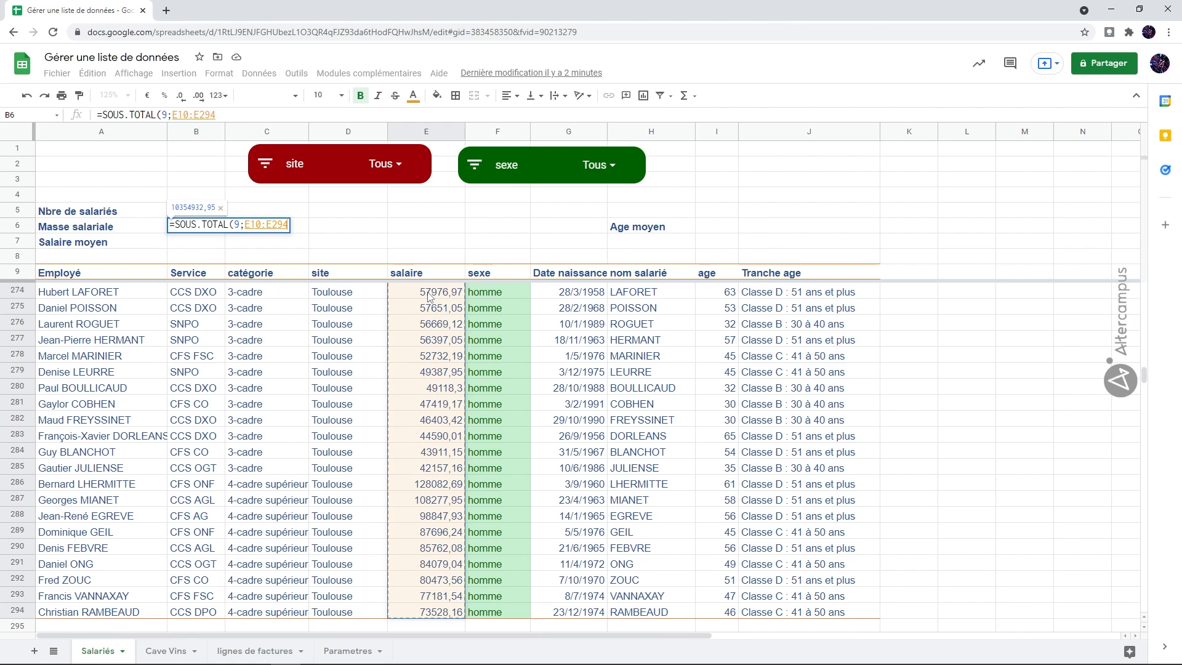
{"action": "type", "text": ")"}
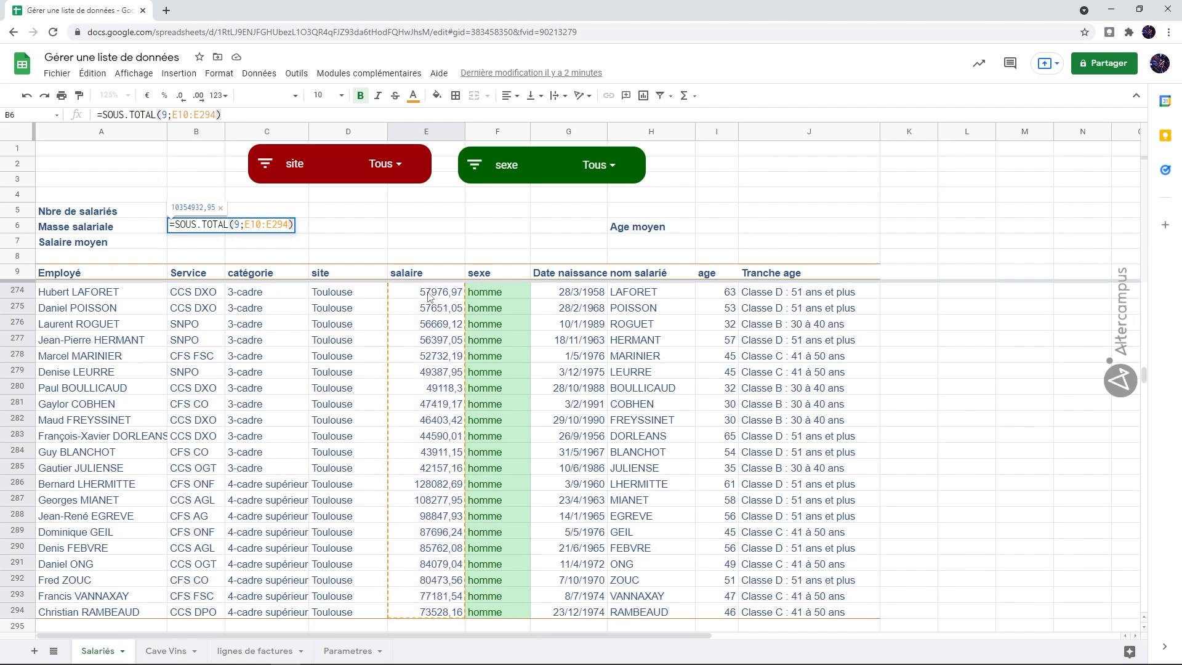
{"action": "key", "text": "Return"}
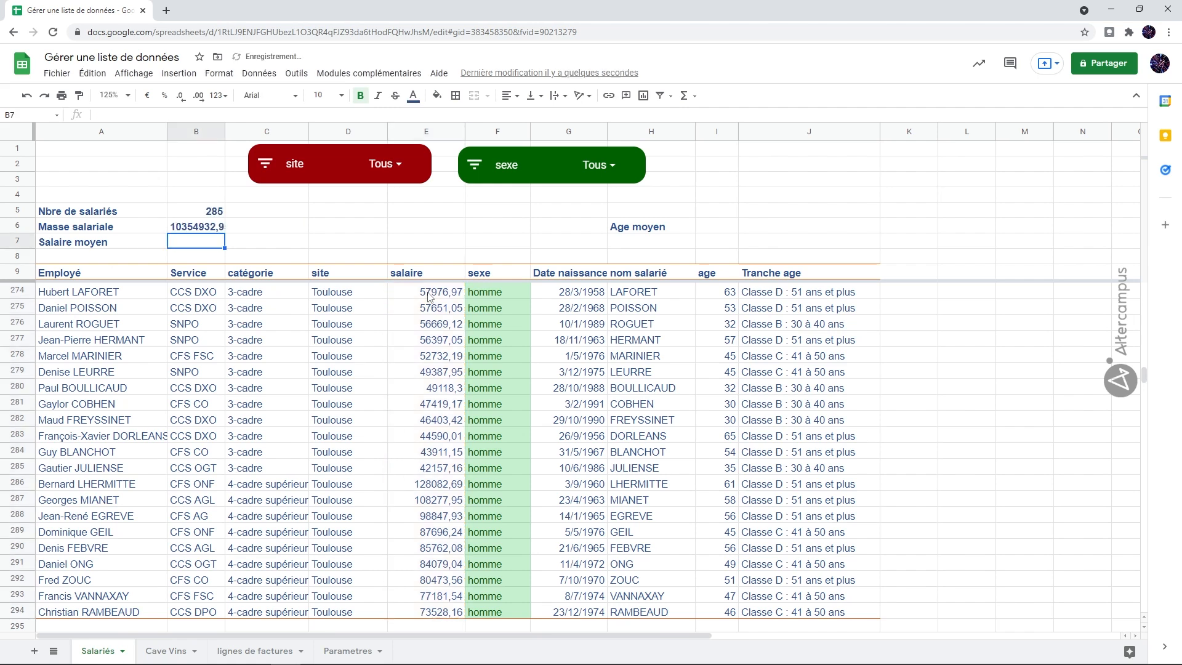
Step: Format the Masse salariale in B6 as euros without decimals and widen column B to fit it
{"action": "left_click", "coordinate": [205, 228]}
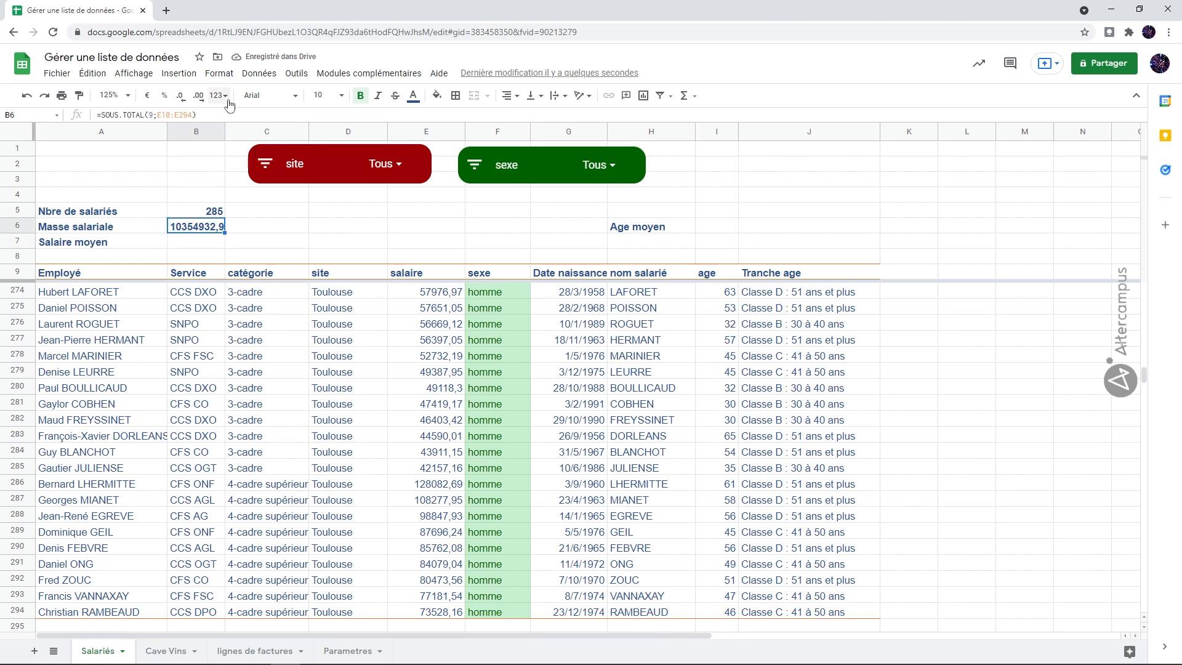
{"action": "left_click", "coordinate": [147, 97]}
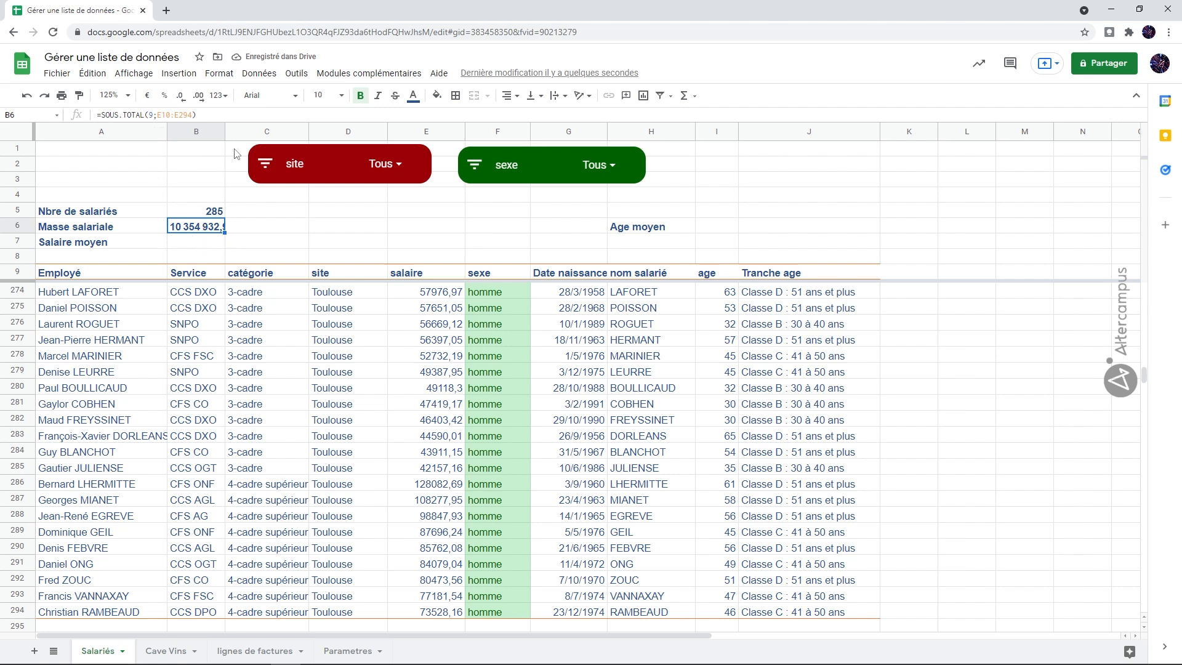
{"action": "left_click", "coordinate": [186, 101]}
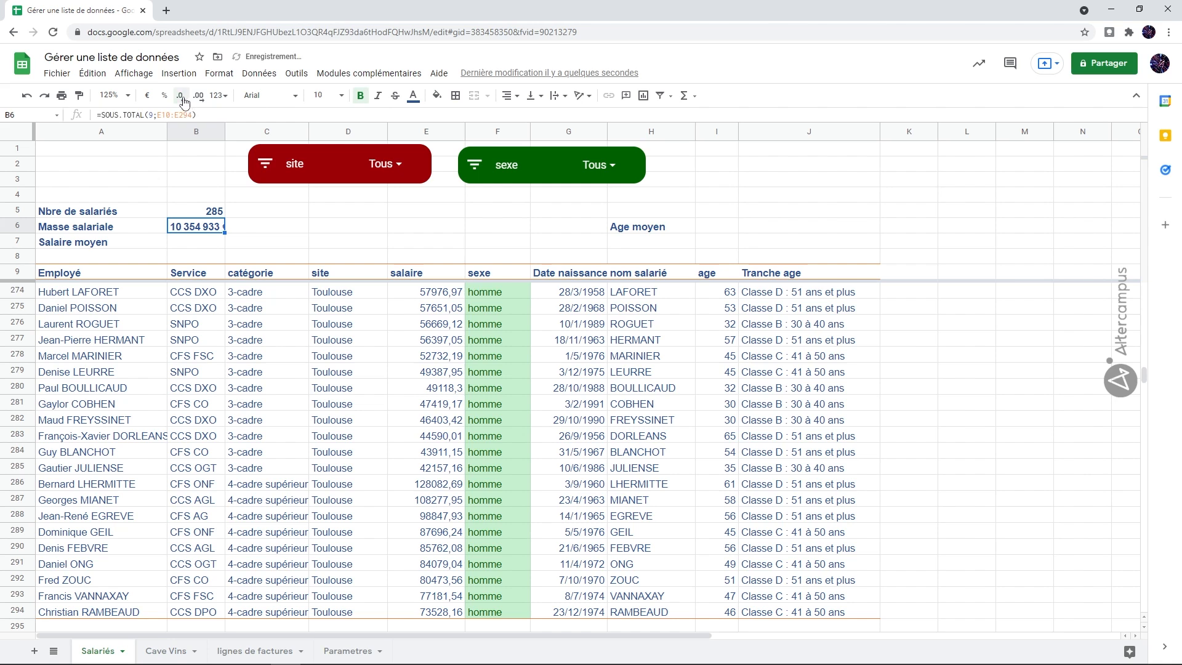
{"action": "left_click_drag", "start_coordinate": [224, 126], "coordinate": [240, 126]}
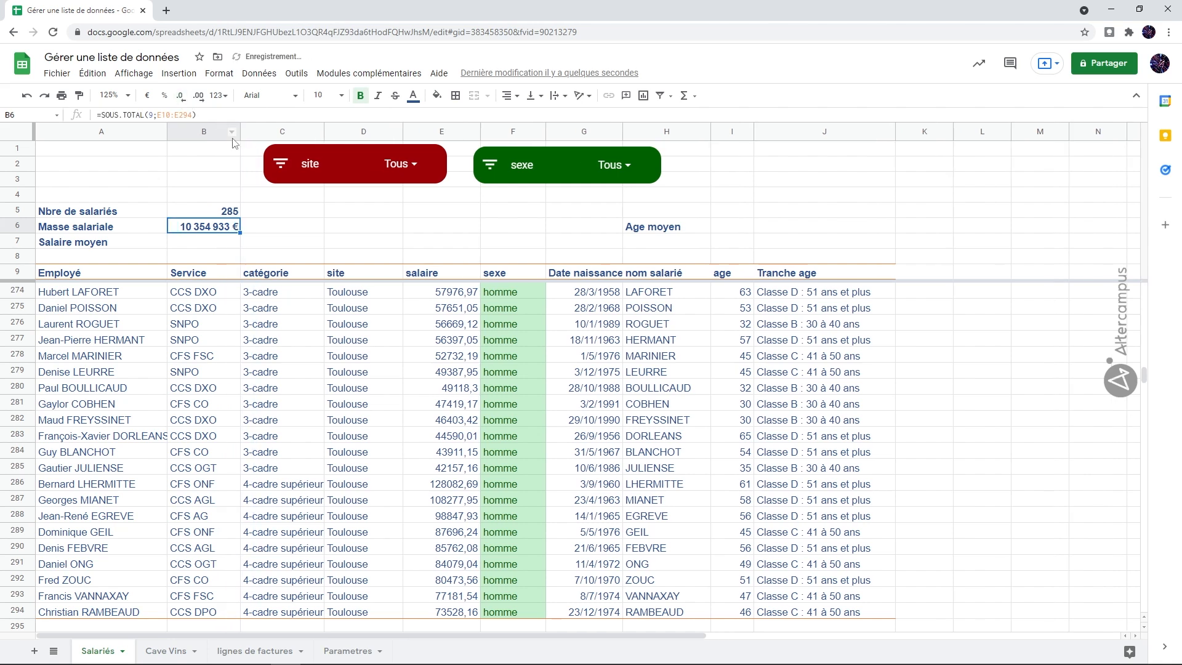
Step: Enter =SOUS.TOTAL(1;E10:E294) in B7 to average the salaire column for the Salaire moyen
{"action": "left_click", "coordinate": [217, 242]}
{"action": "type", "text": "=Sous"}
{"action": "left_click", "coordinate": [220, 256]}
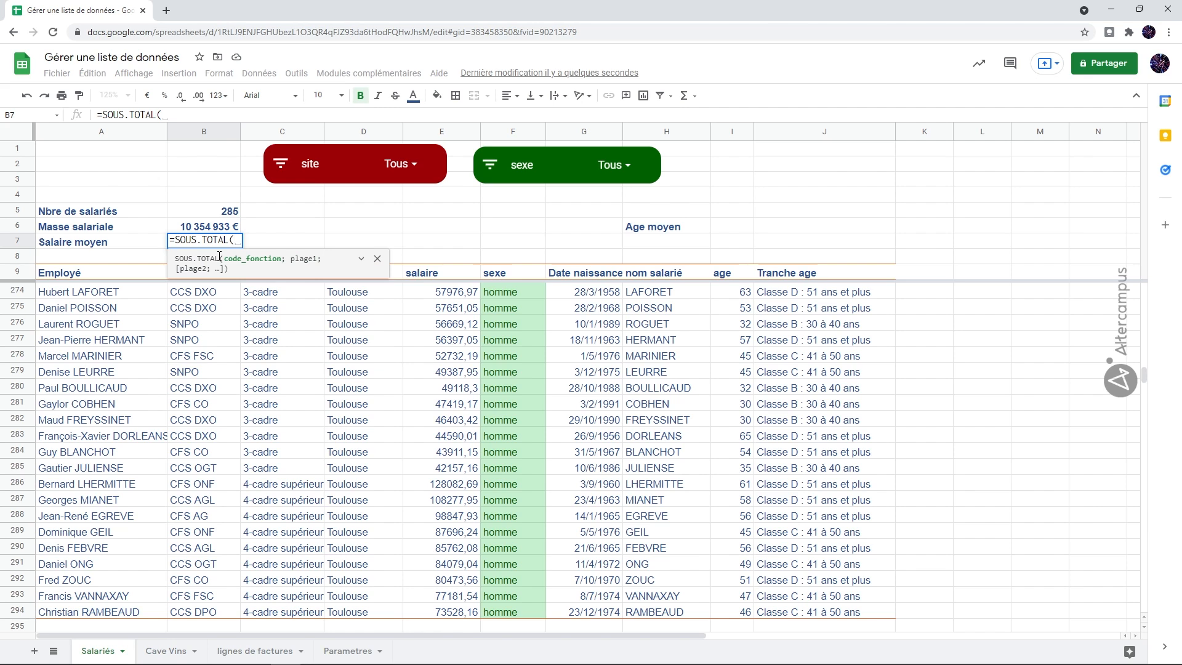
{"action": "type", "text": "1;"}
{"action": "left_click_drag", "start_coordinate": [1146, 373], "coordinate": [1144, 229]}
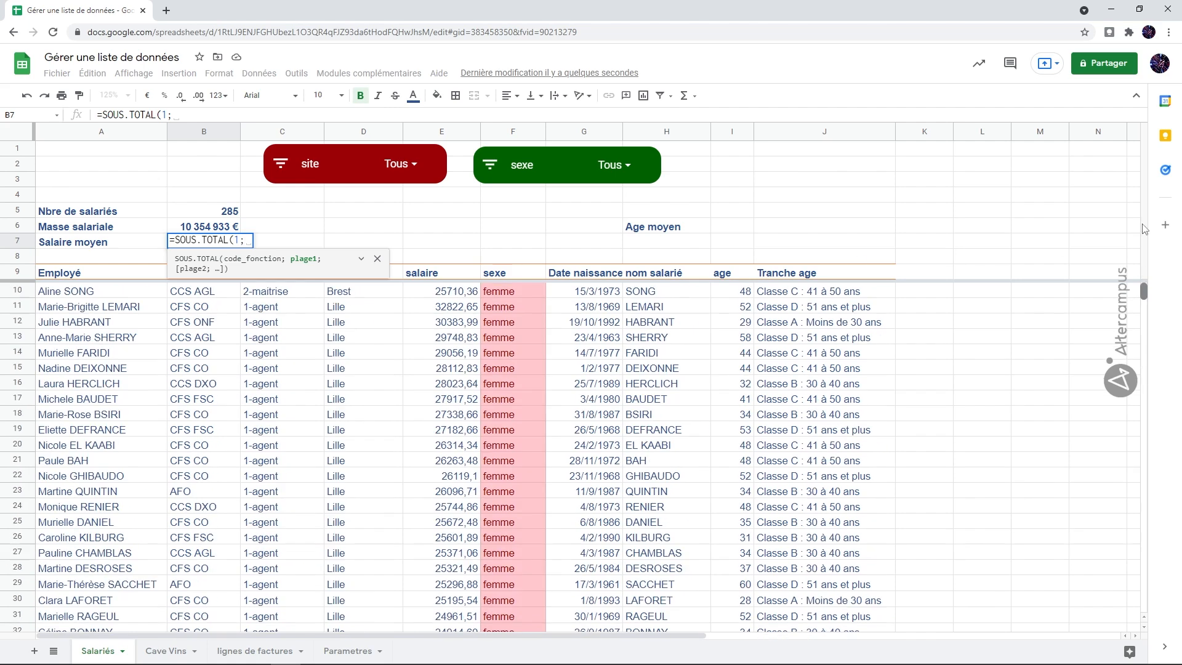
{"action": "left_click", "coordinate": [447, 296]}
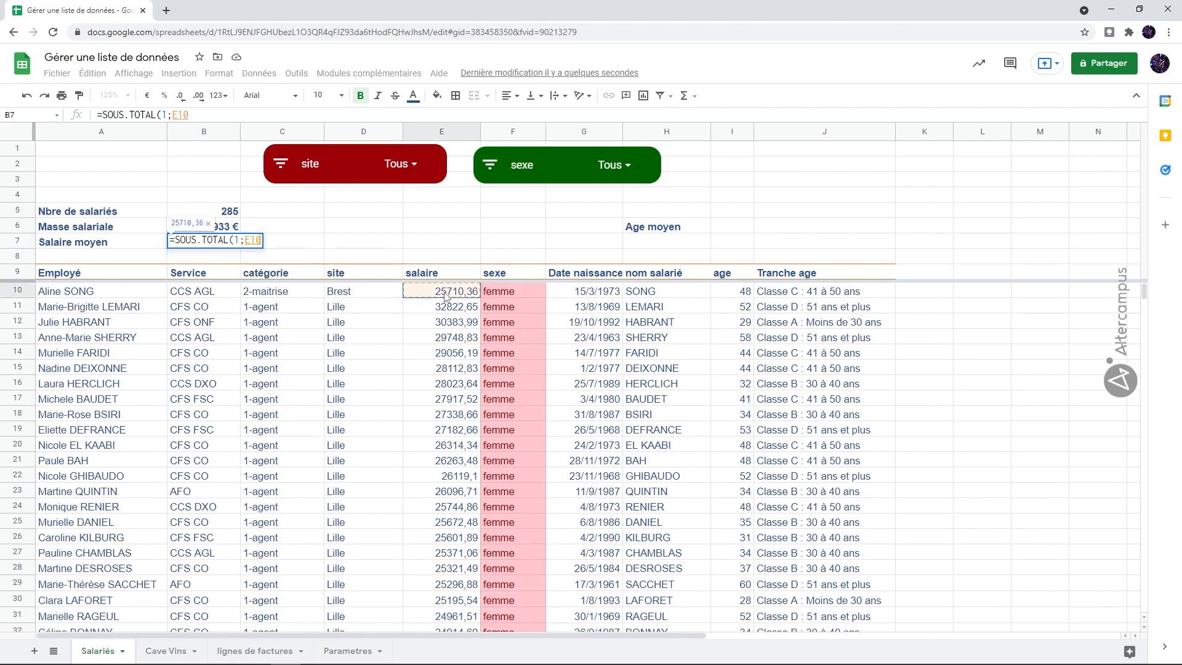
{"action": "key", "text": "ctrl+shift+Down"}
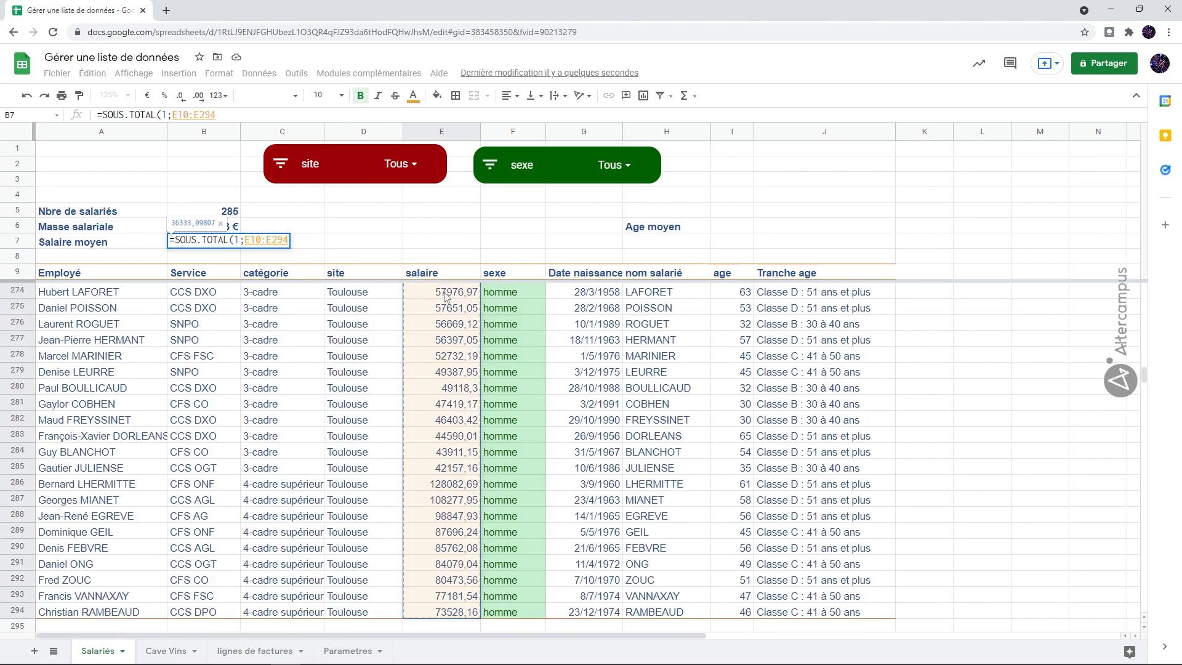
{"action": "key", "text": "Return"}
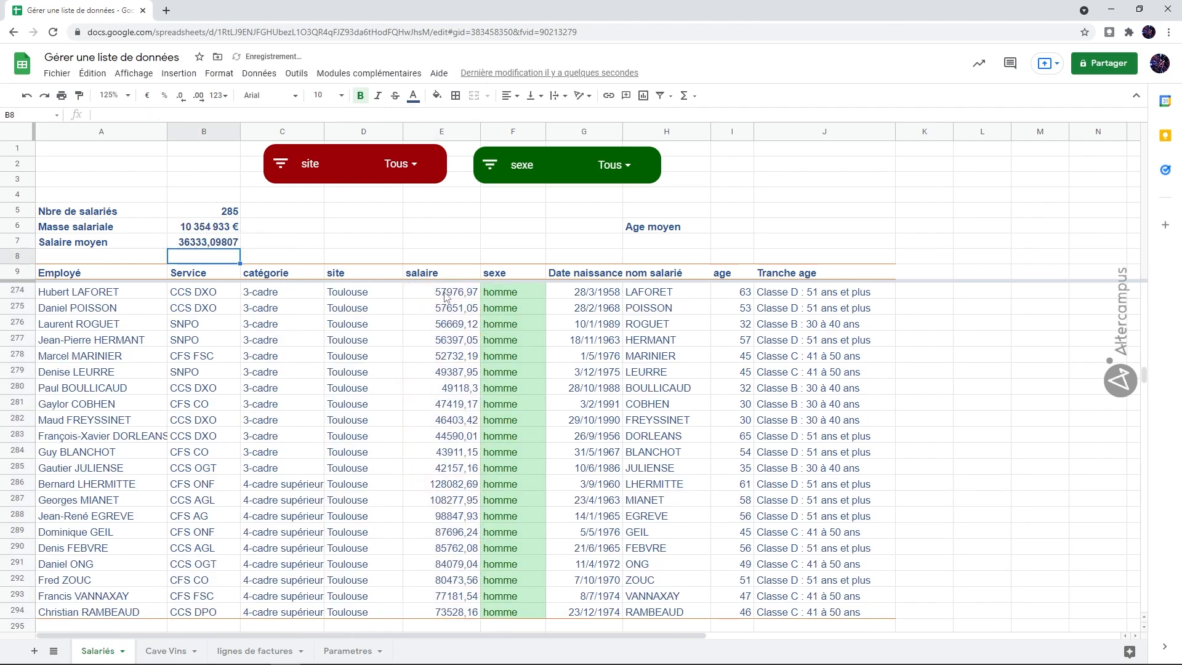
Step: Format the Salaire moyen in B7 as euros without decimals
{"action": "left_click", "coordinate": [209, 244]}
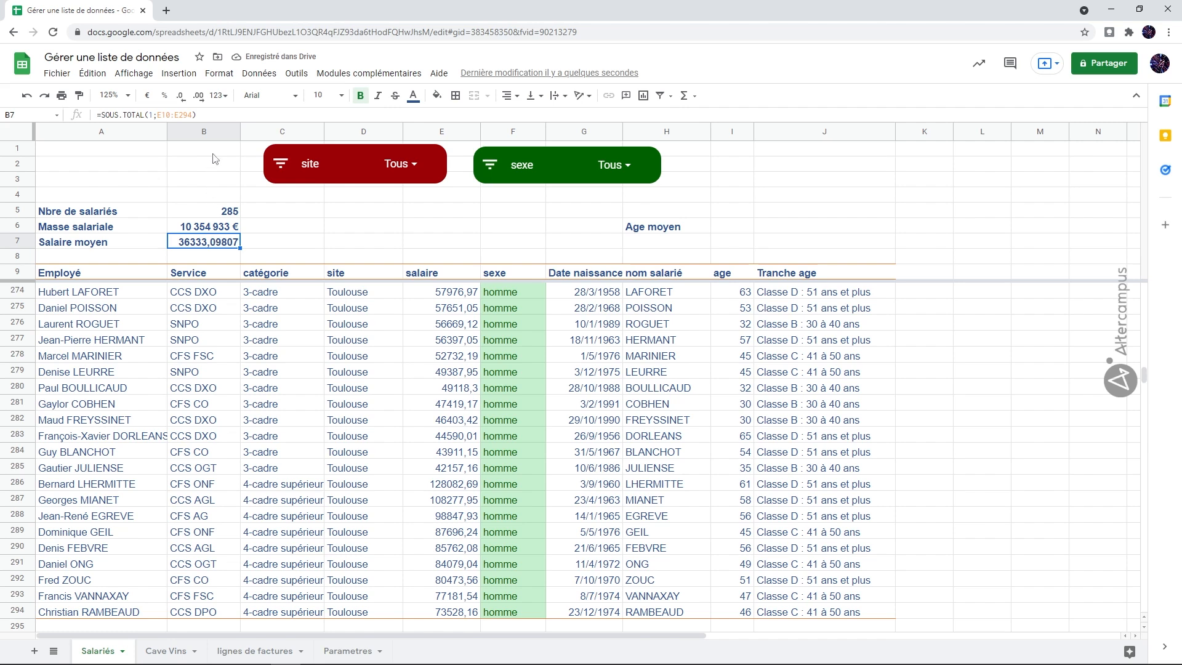
{"action": "left_click", "coordinate": [148, 96]}
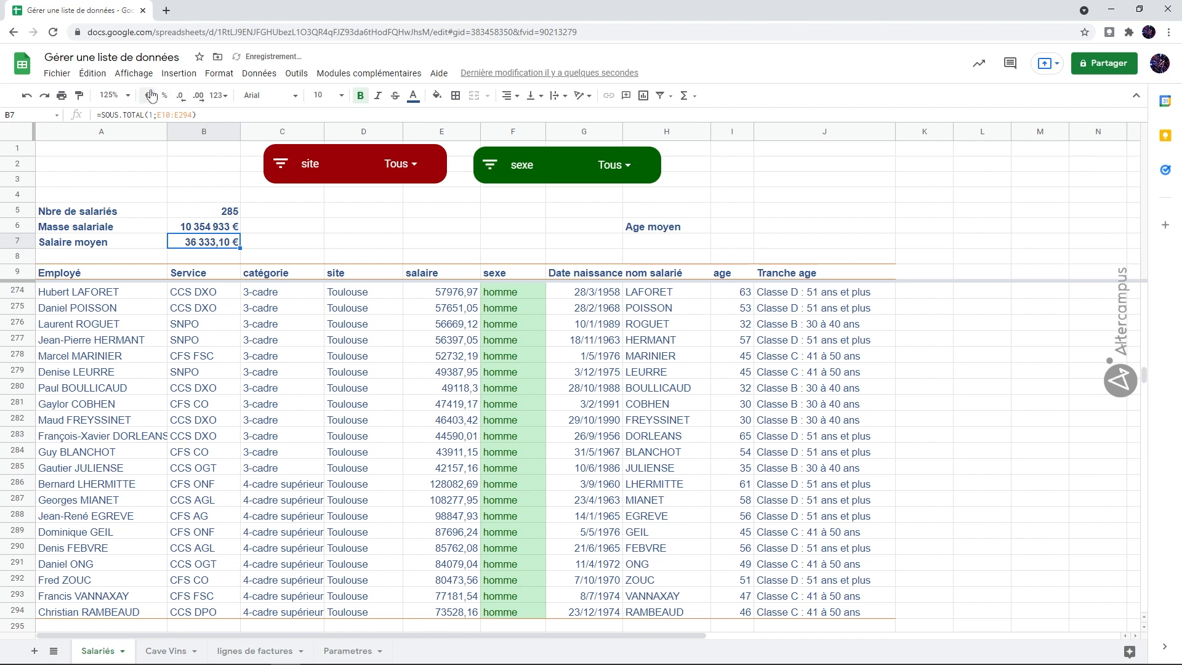
{"action": "left_click", "coordinate": [182, 97]}
{"action": "left_click", "coordinate": [184, 97]}
Step: Enter =SOUS.TOTAL(1;I10:I294) in I6 to average the age column for the Age moyen
{"action": "left_click", "coordinate": [731, 227]}
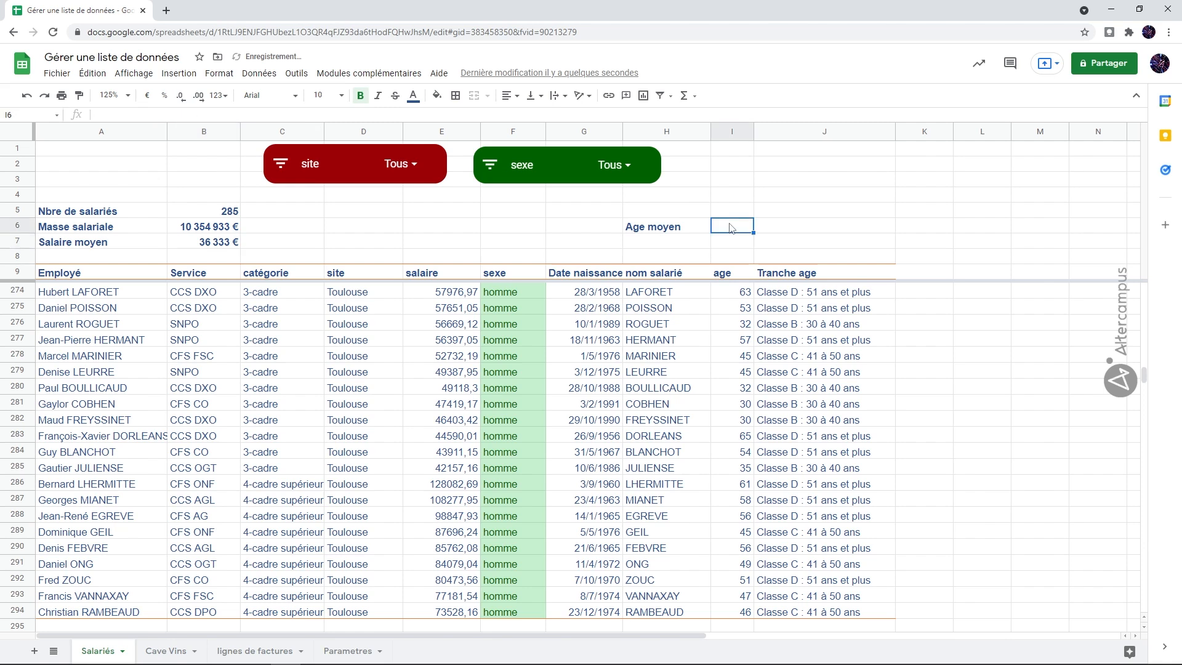
{"action": "type", "text": "="}
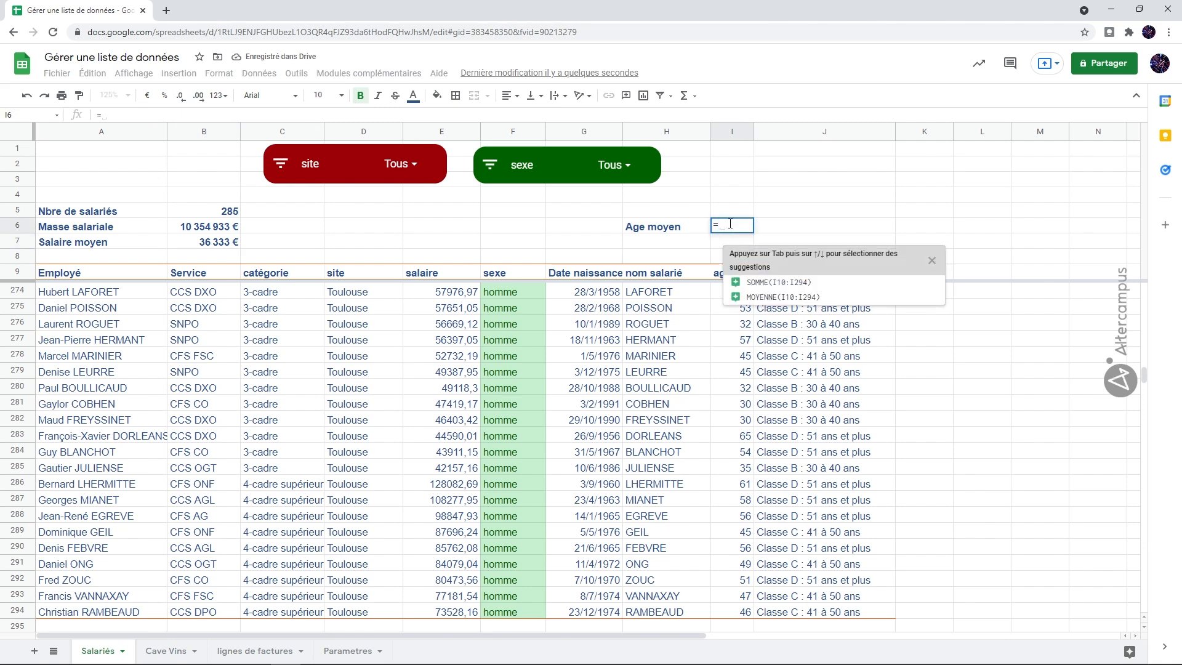
{"action": "type", "text": "SOU"}
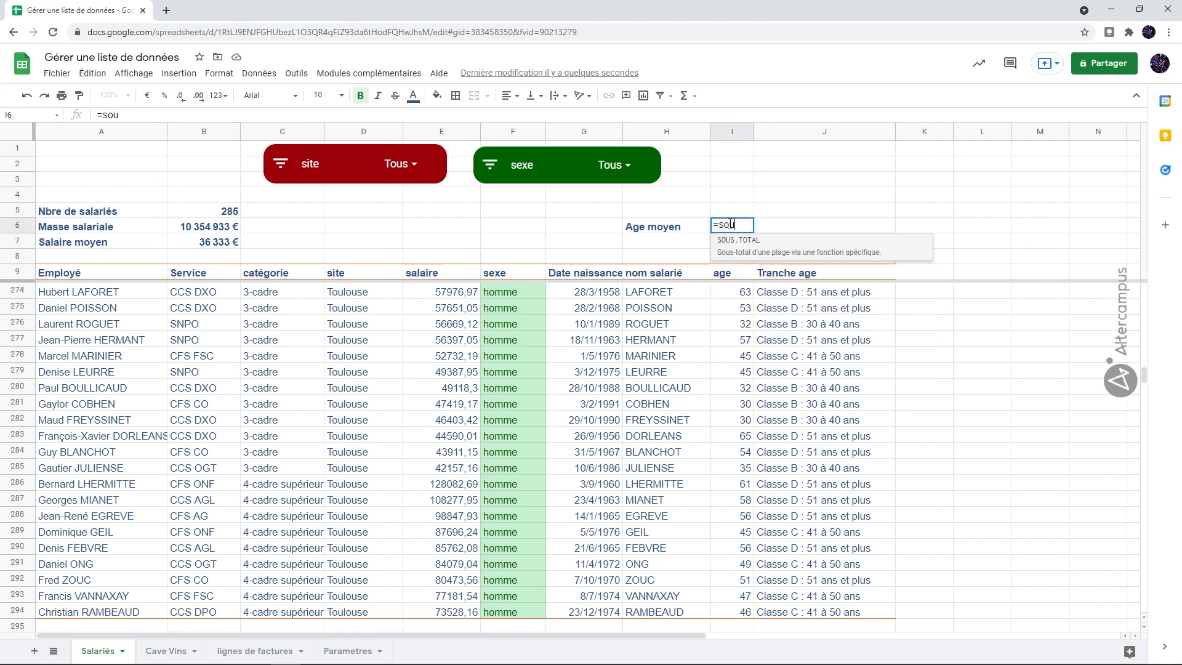
{"action": "left_click", "coordinate": [771, 242]}
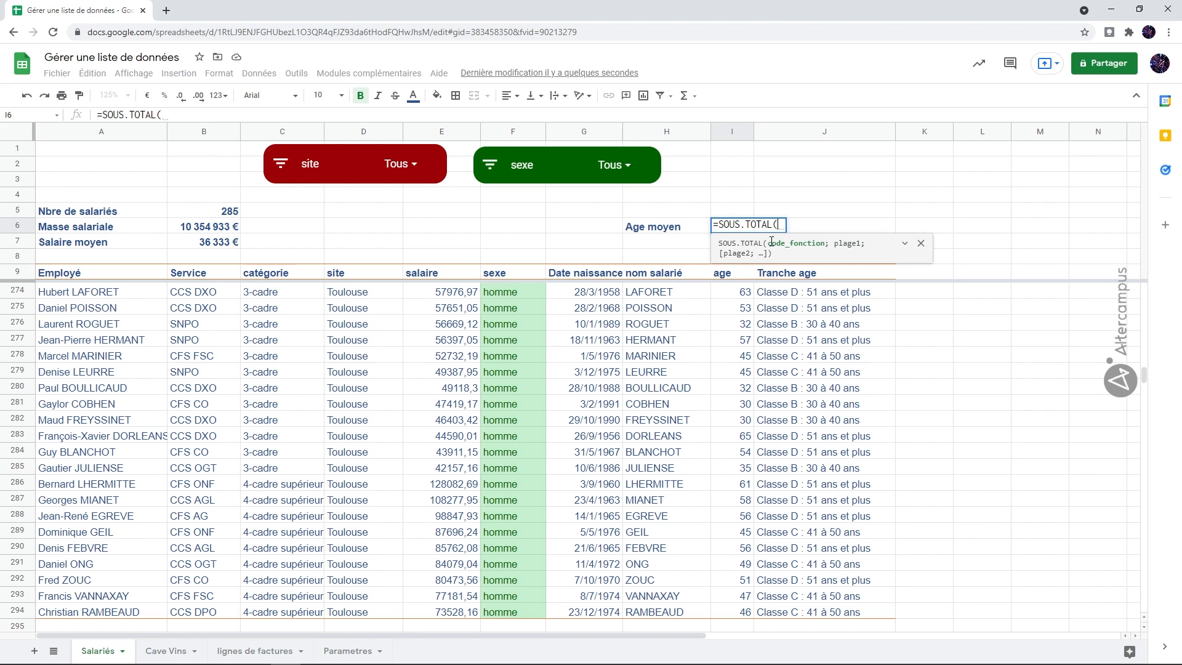
{"action": "type", "text": "1"}
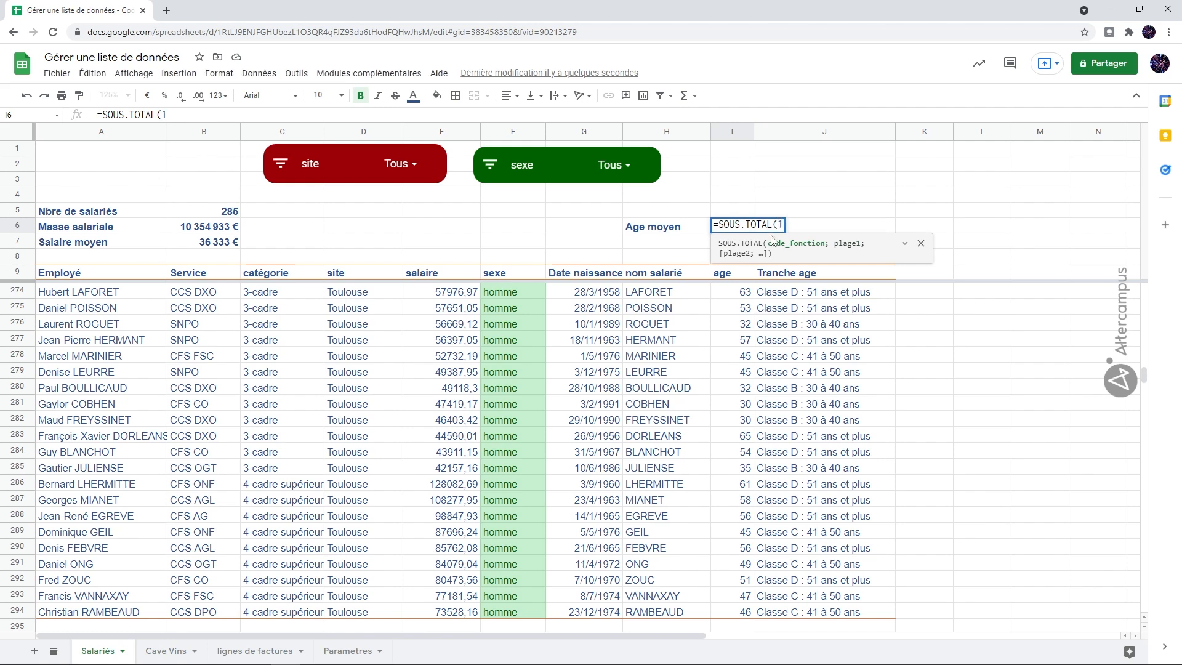
{"action": "type", "text": ";"}
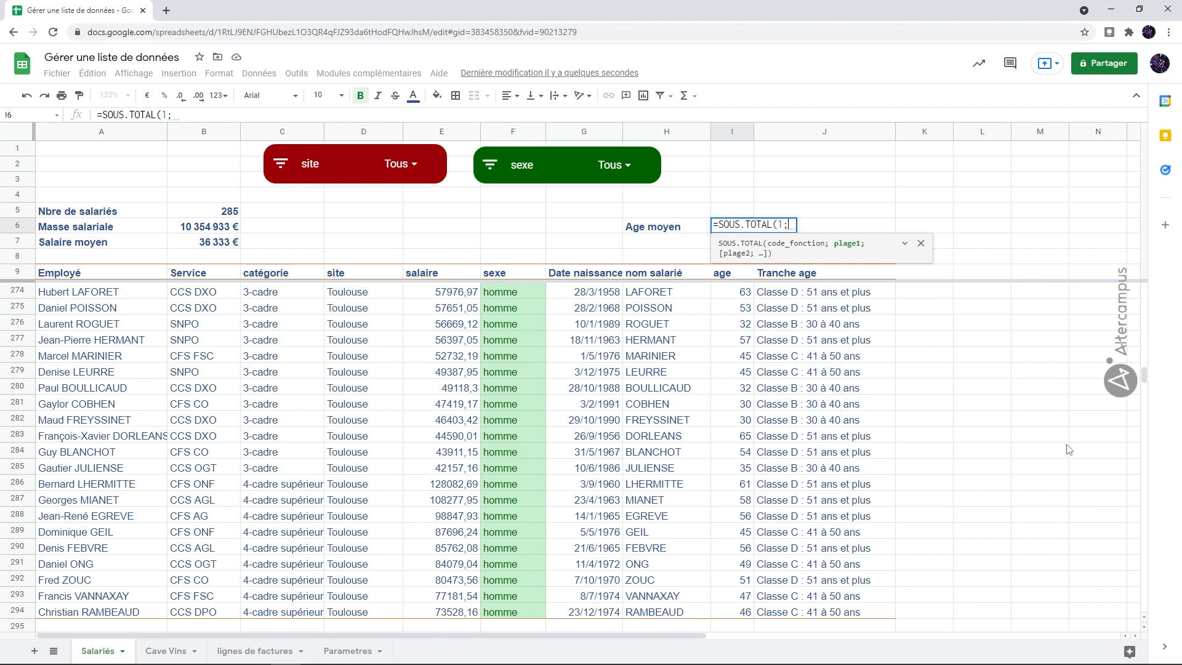
{"action": "left_click_drag", "start_coordinate": [1144, 376], "coordinate": [1144, 290]}
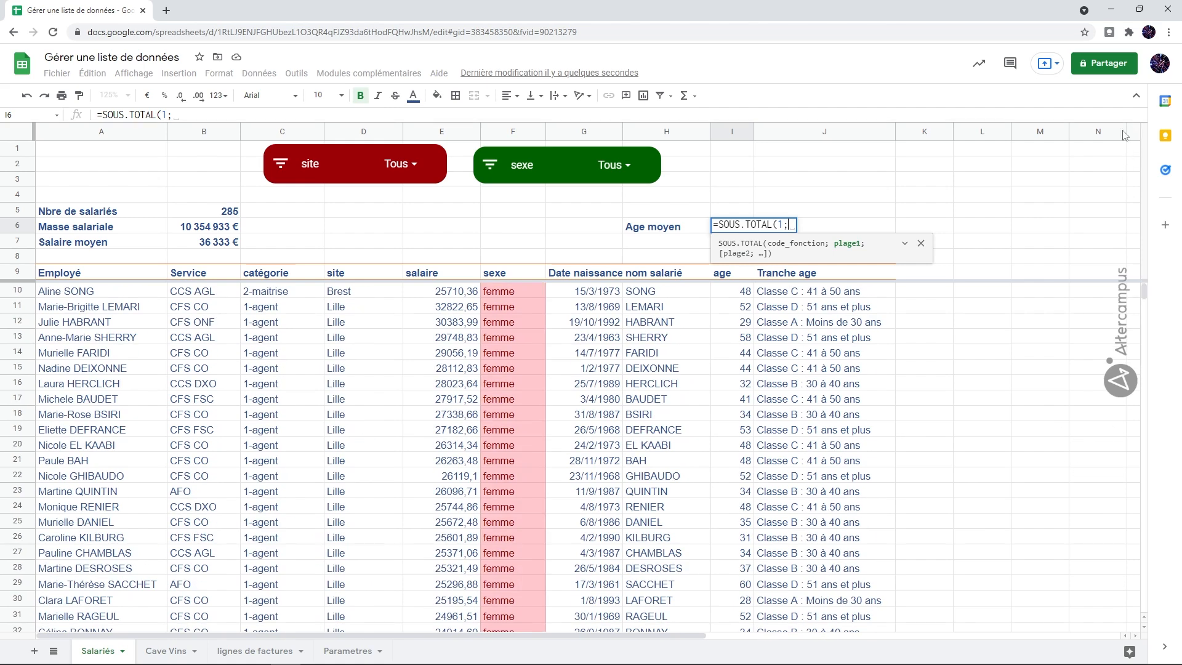
{"action": "left_click", "coordinate": [741, 292]}
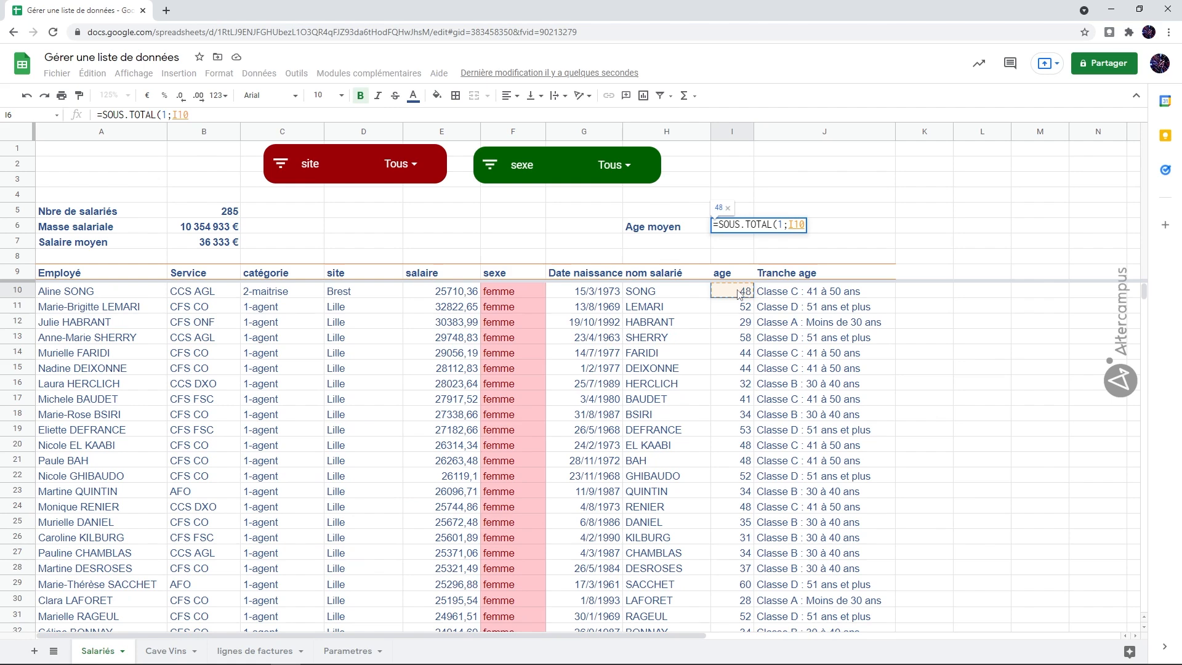
{"action": "key", "text": "ctrl+shift+Down"}
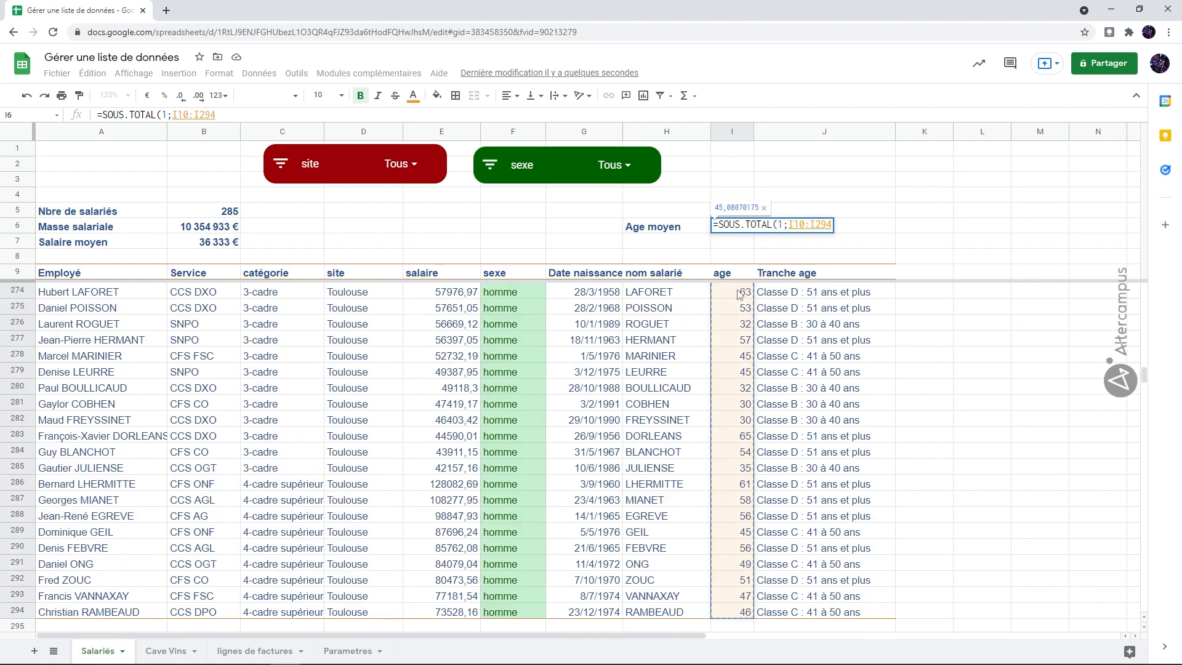
{"action": "type", "text": ")"}
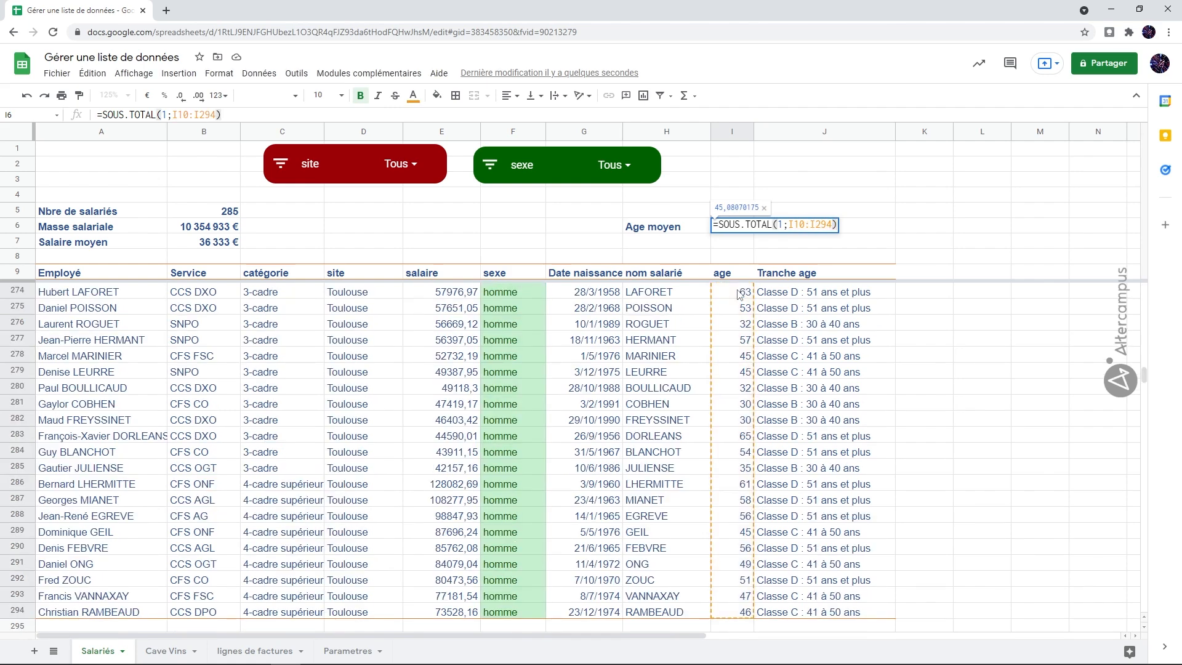
{"action": "key", "text": "Return"}
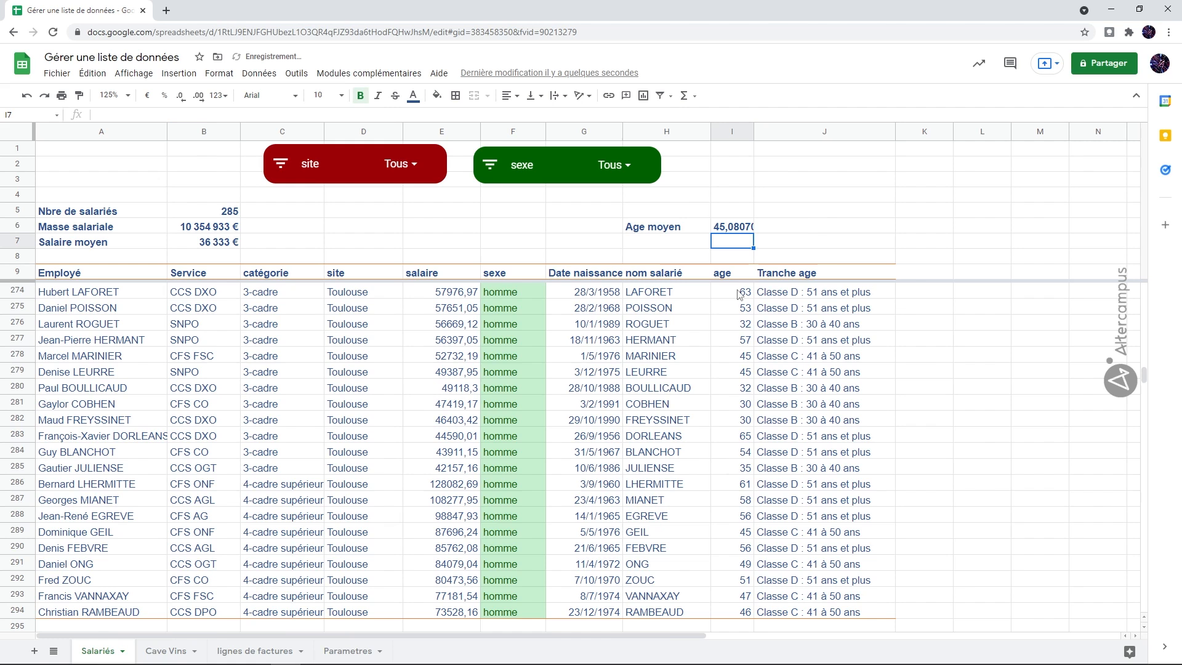
Step: Remove all decimals from the Age moyen in I6 so it displays as a whole number
{"action": "left_click", "coordinate": [732, 228]}
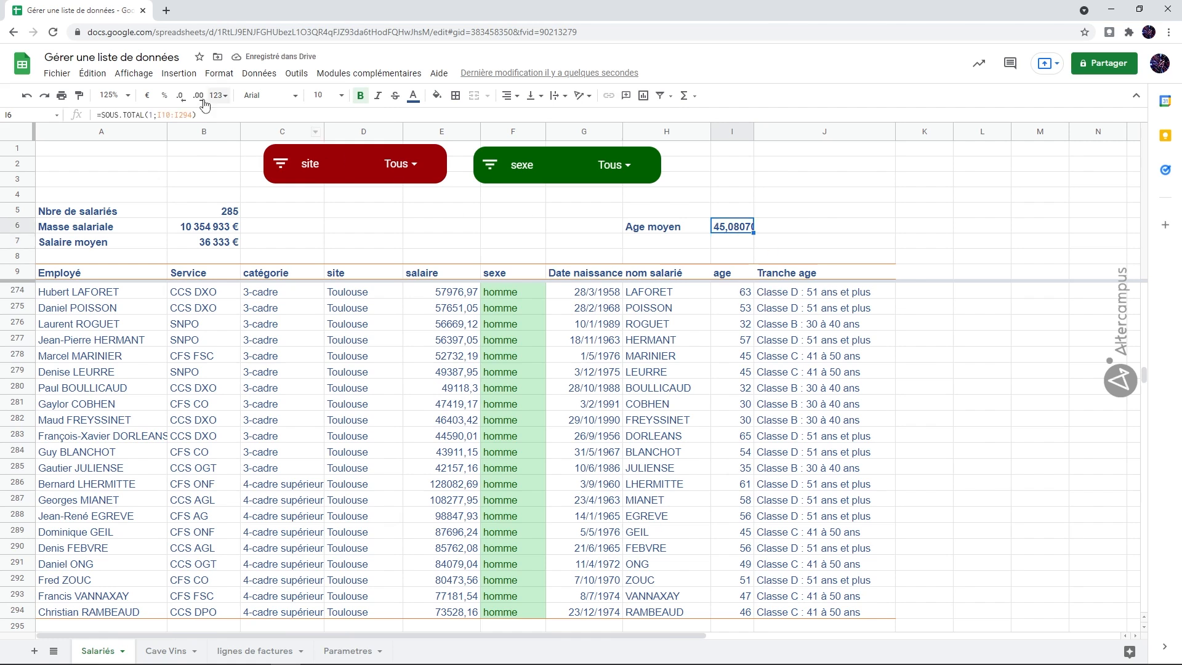
{"action": "left_click", "coordinate": [183, 100]}
{"action": "left_click", "coordinate": [183, 100]}
{"action": "left_click", "coordinate": [183, 100]}
{"action": "left_click", "coordinate": [183, 100]}
{"action": "left_click", "coordinate": [183, 99]}
{"action": "left_click", "coordinate": [183, 100]}
{"action": "left_click", "coordinate": [183, 100]}
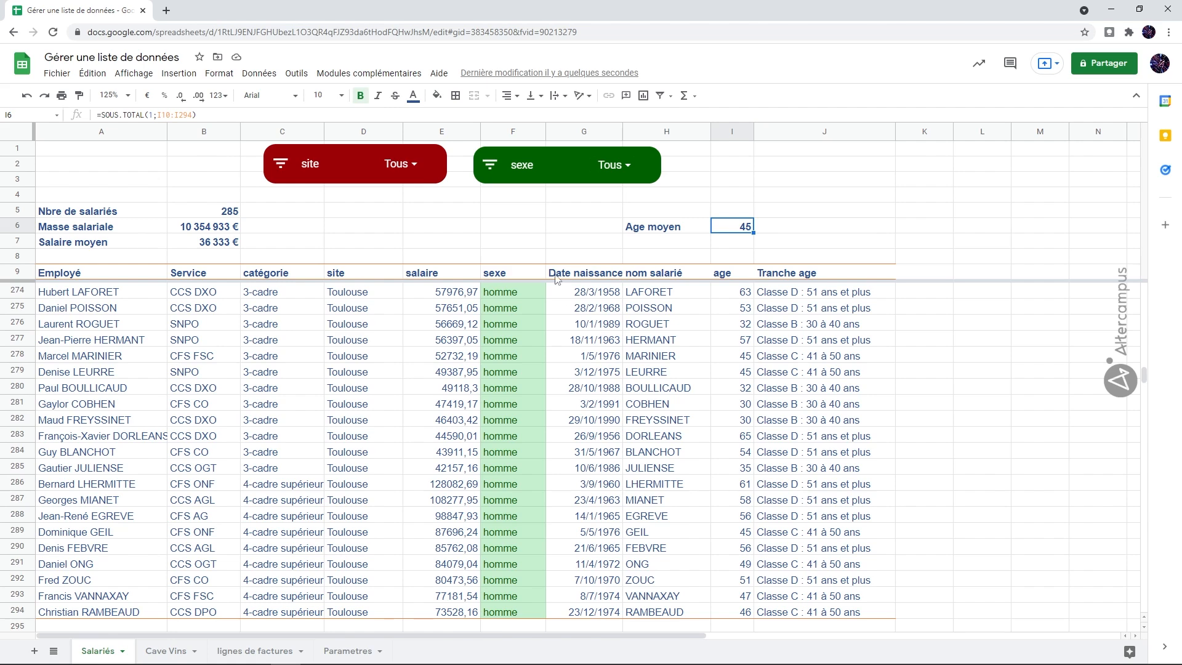
Step: Filter the list with the site slicer to exclude Brest and Lyon, keeping Lille and Toulouse
{"action": "left_click", "coordinate": [398, 164]}
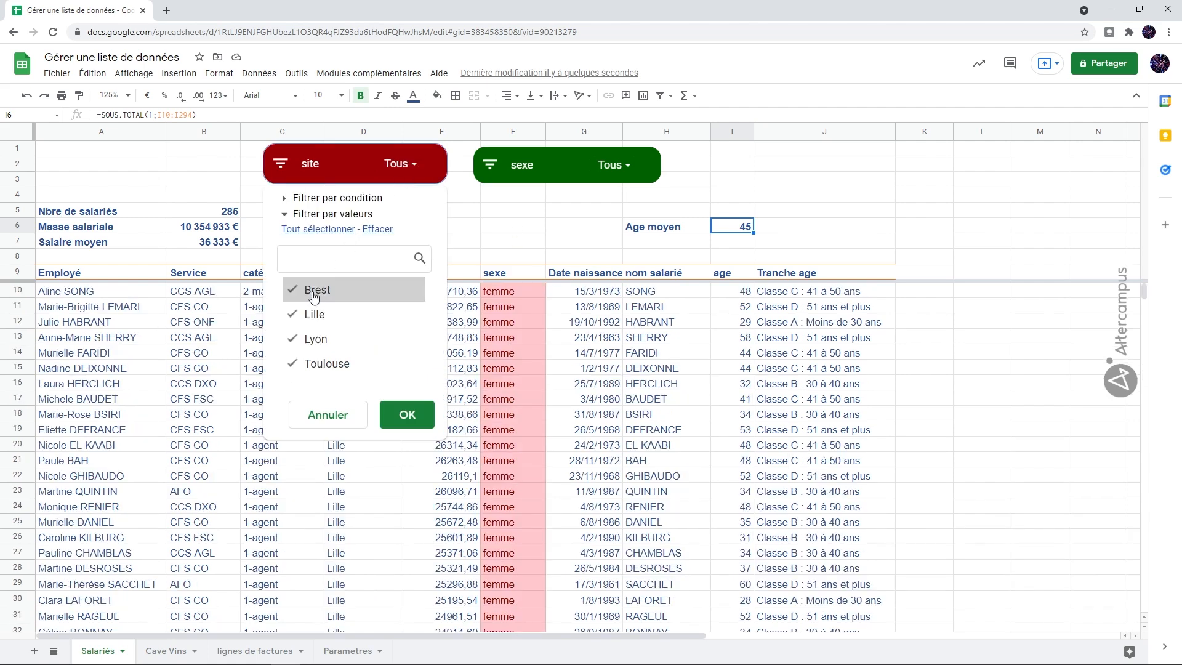
{"action": "left_click", "coordinate": [291, 339]}
{"action": "left_click", "coordinate": [293, 290]}
{"action": "left_click", "coordinate": [407, 415]}
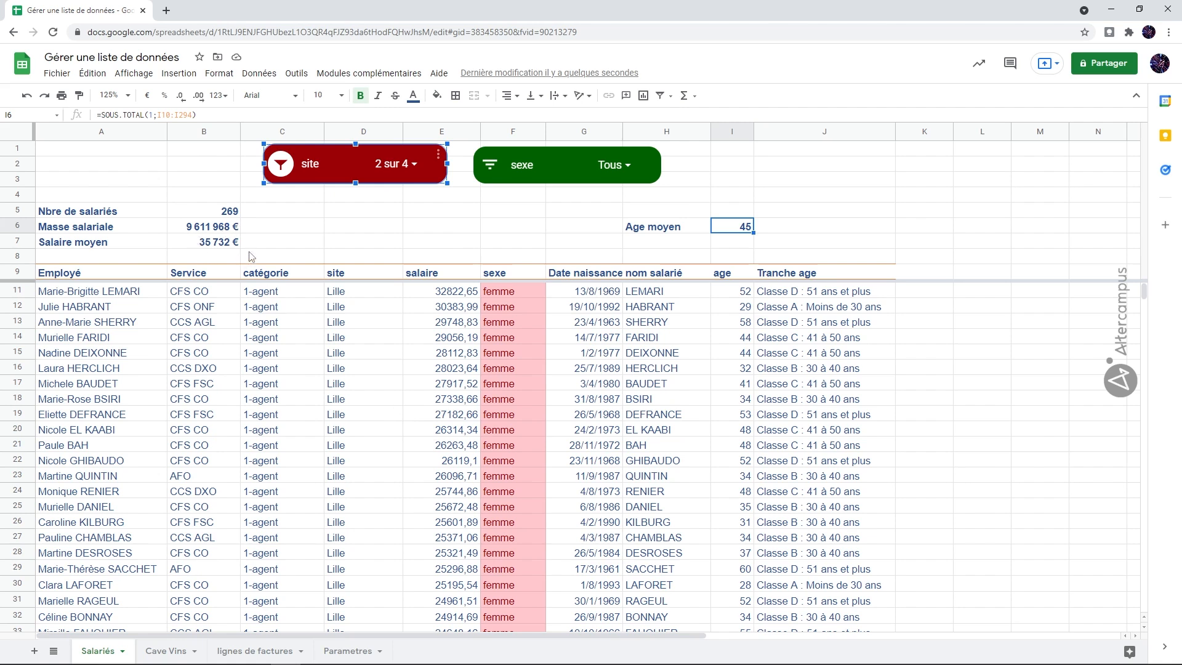
Step: Filter the list to femme with the sexe slicer and exclude Lille with the site slicer, leaving only Toulouse
{"action": "left_click", "coordinate": [623, 175]}
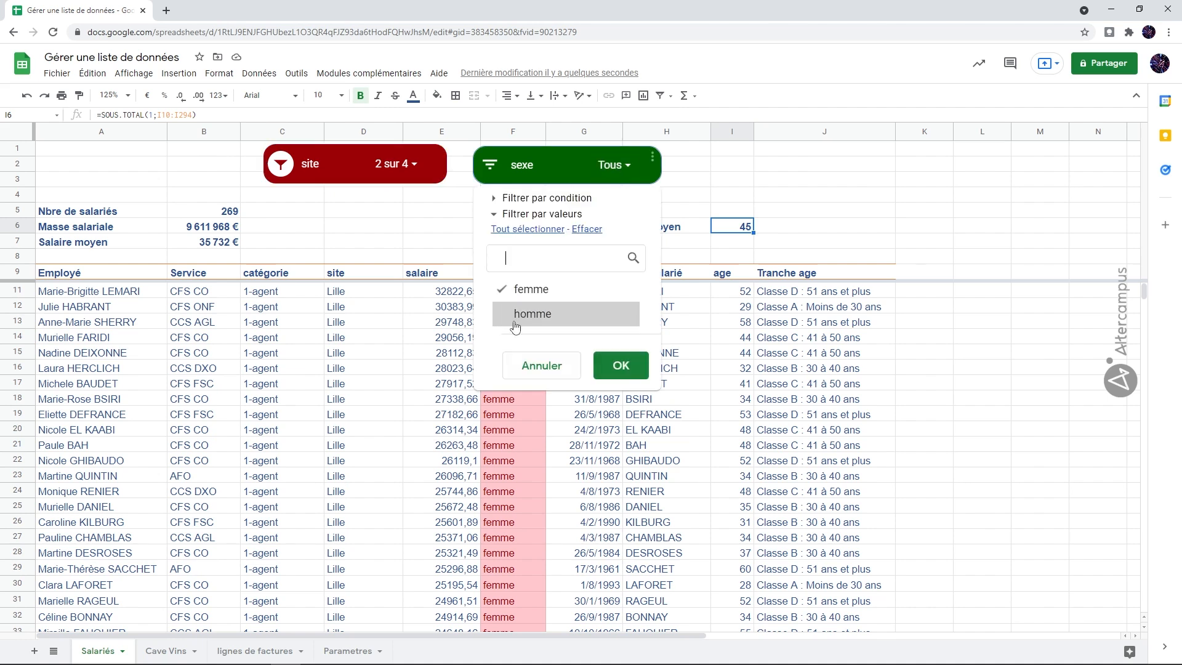
{"action": "left_click", "coordinate": [620, 365]}
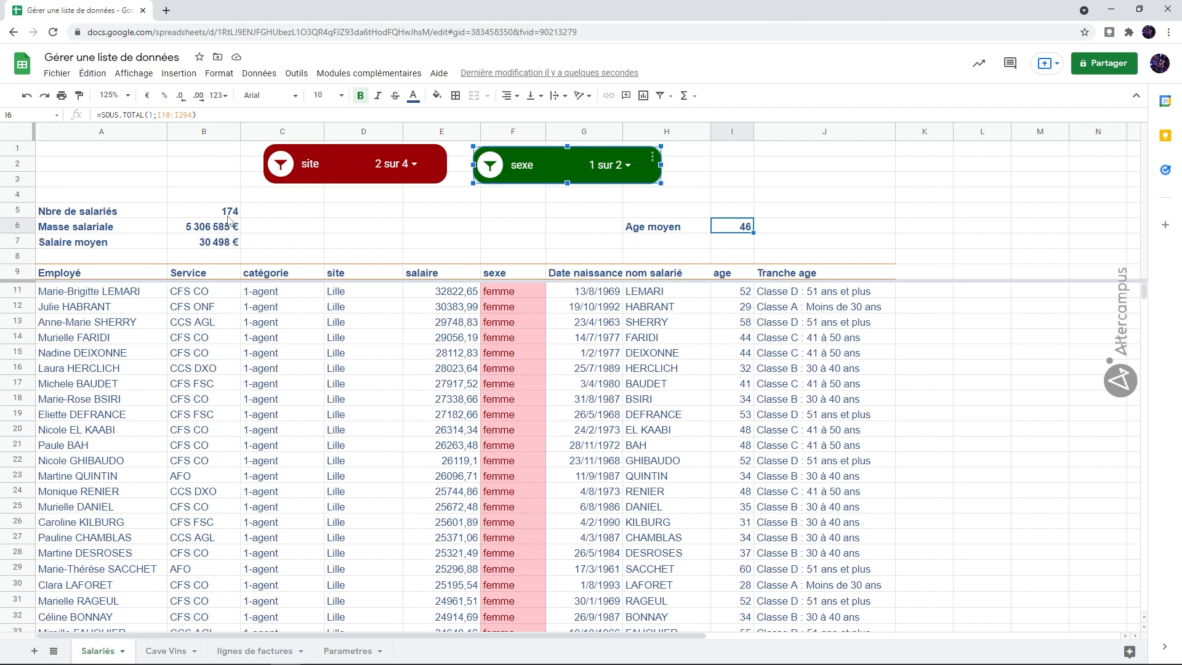
{"action": "left_click", "coordinate": [385, 169]}
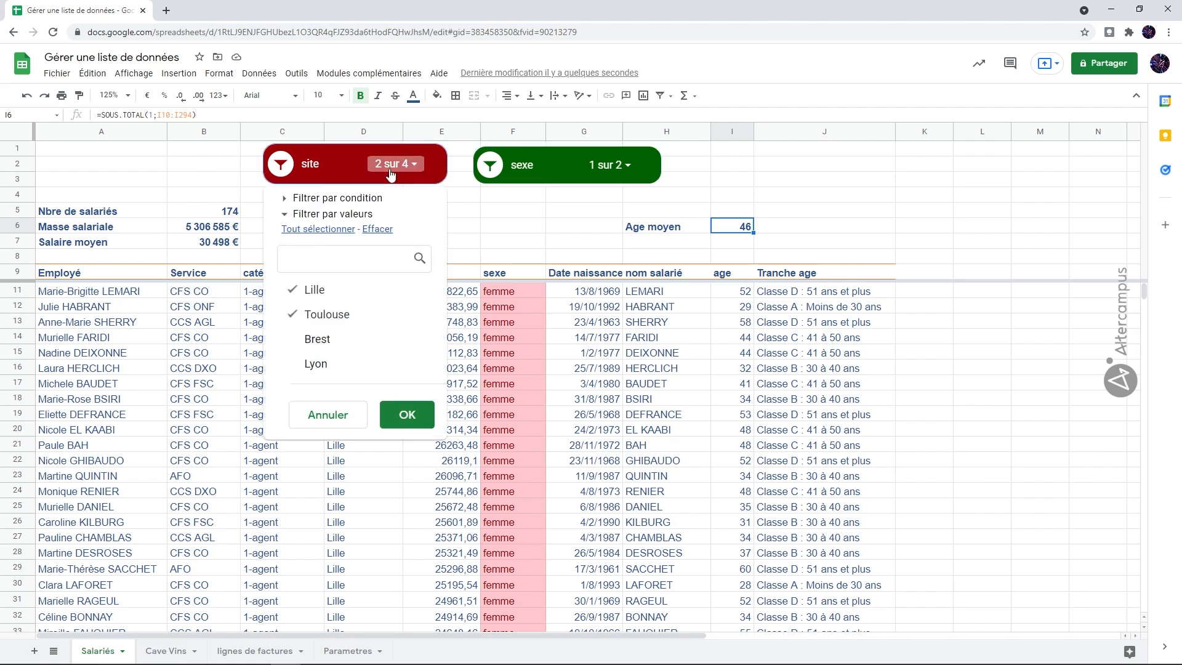
{"action": "left_click", "coordinate": [292, 290]}
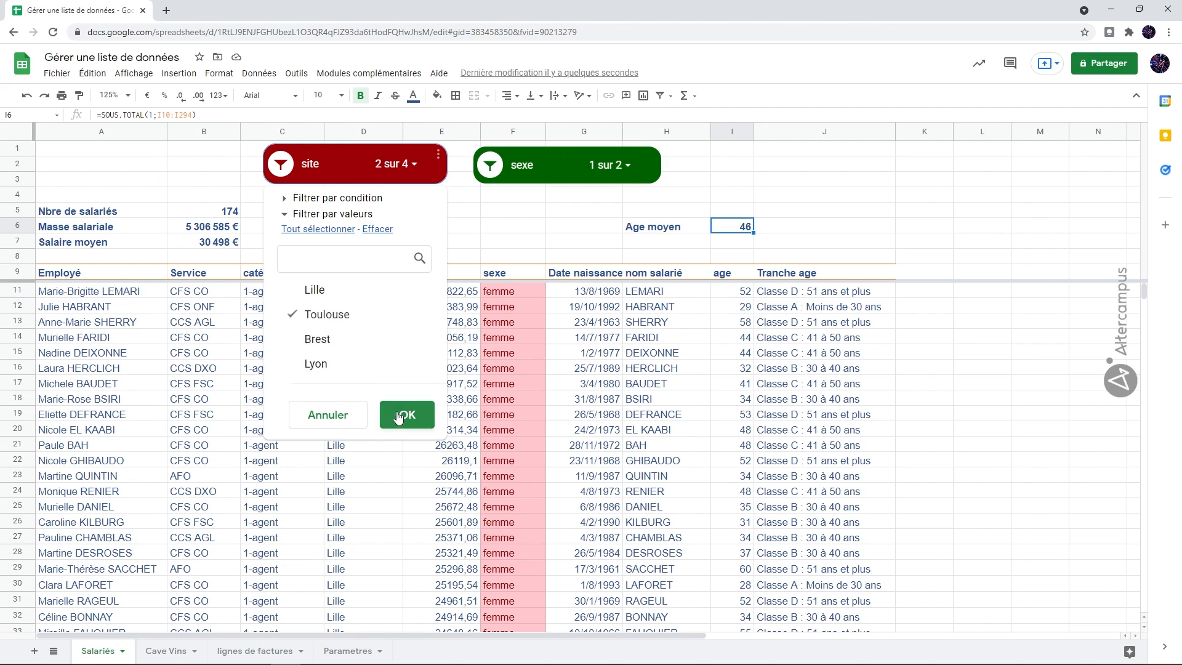
{"action": "left_click", "coordinate": [406, 415]}
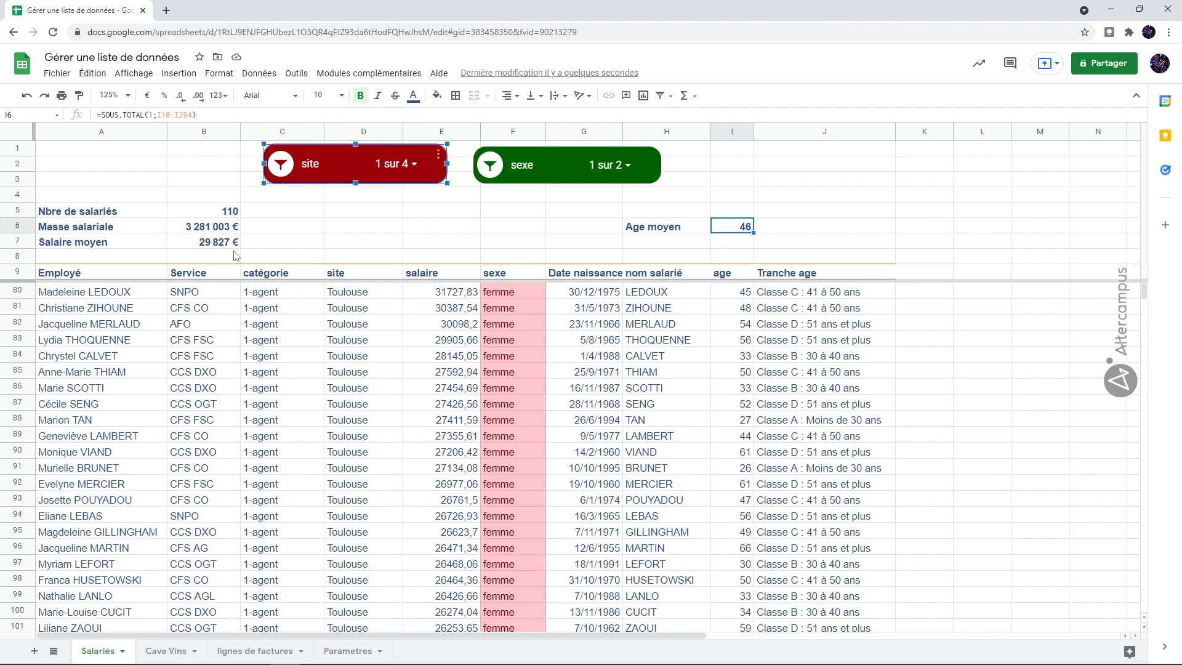
Step: Change the sexe slicer selection to show only homme
{"action": "left_click", "coordinate": [603, 167]}
{"action": "left_click", "coordinate": [500, 291]}
{"action": "left_click", "coordinate": [618, 365]}
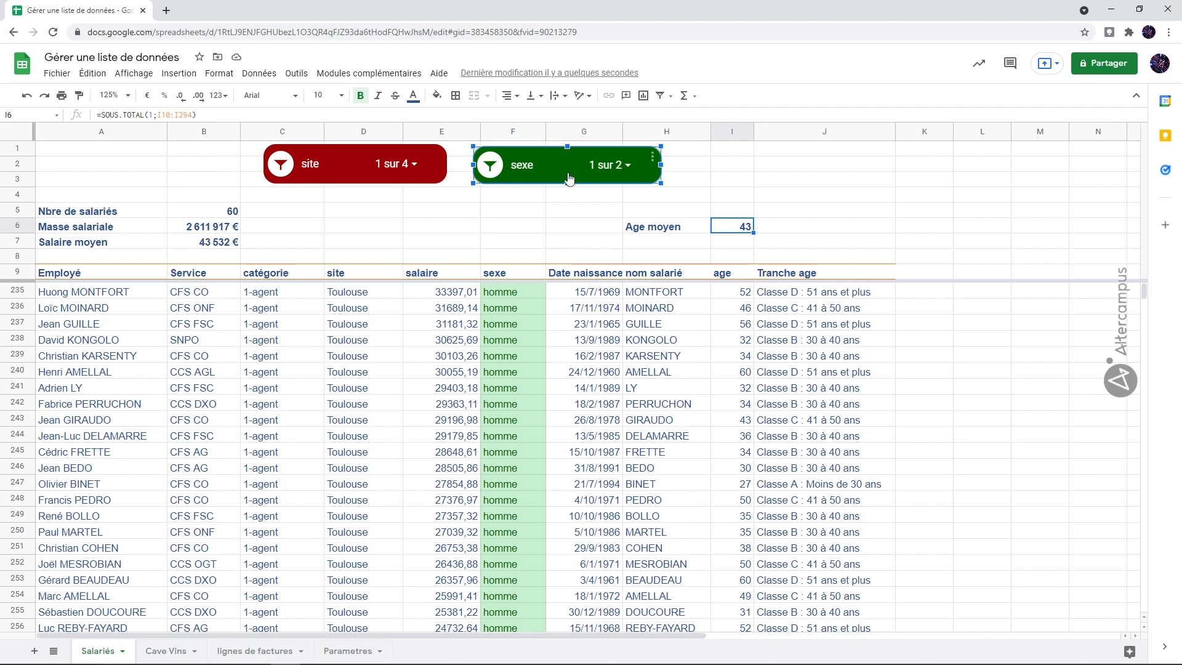